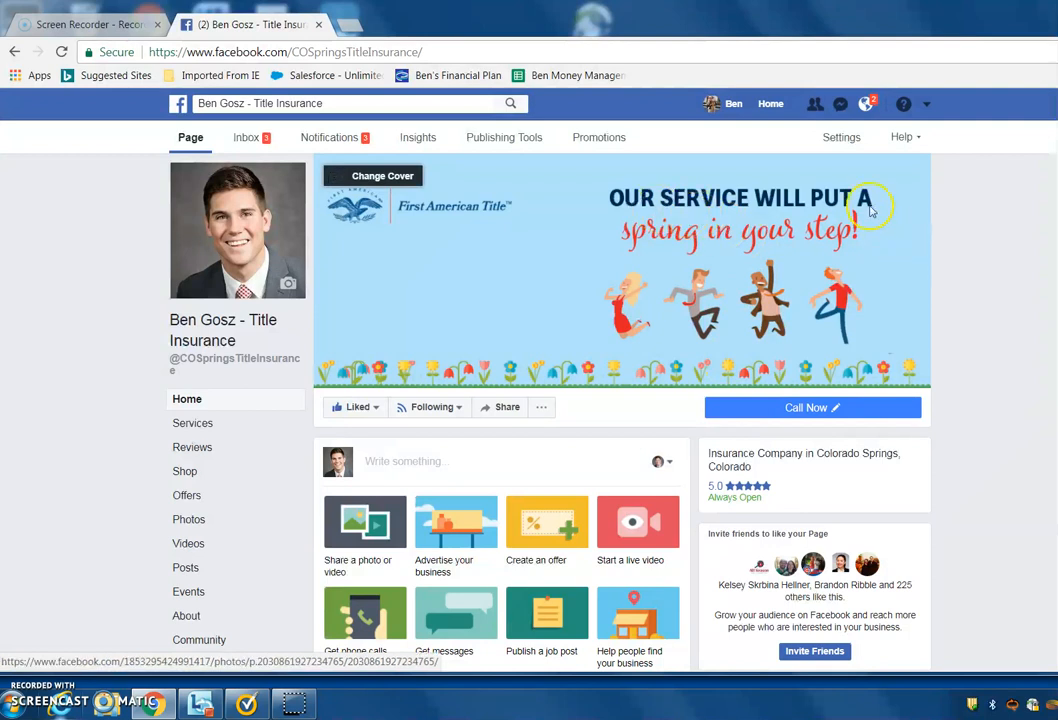
Step: Open the ad creation page in Ads Manager and dismiss the Changes Coming Soon notice
click(926, 105)
click(804, 299)
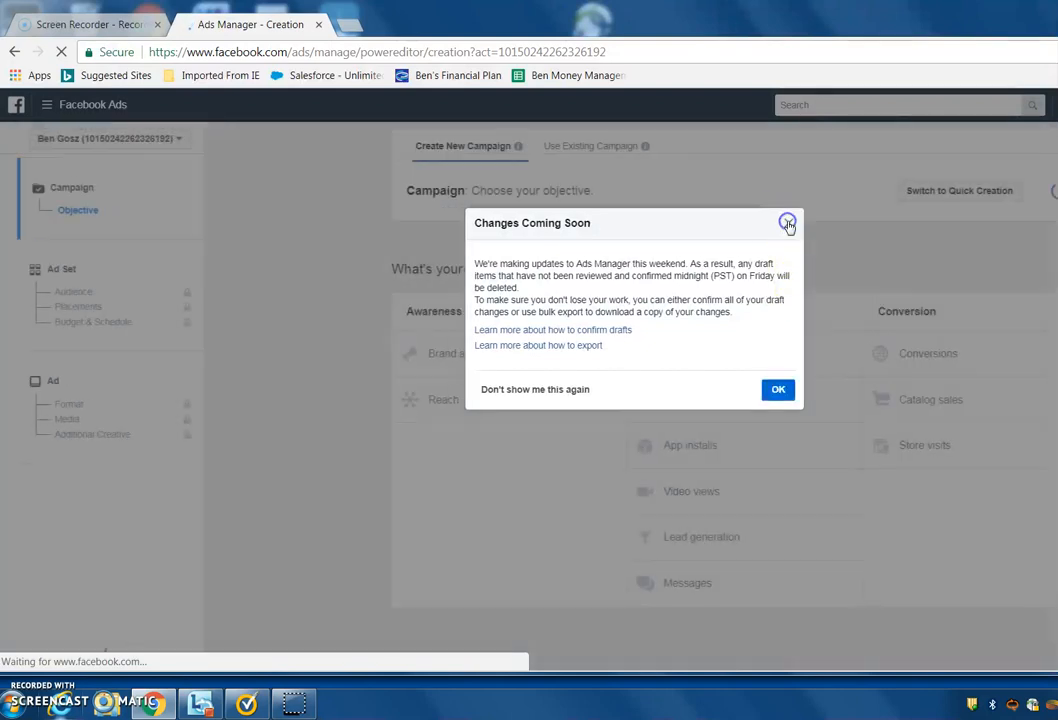
click(788, 224)
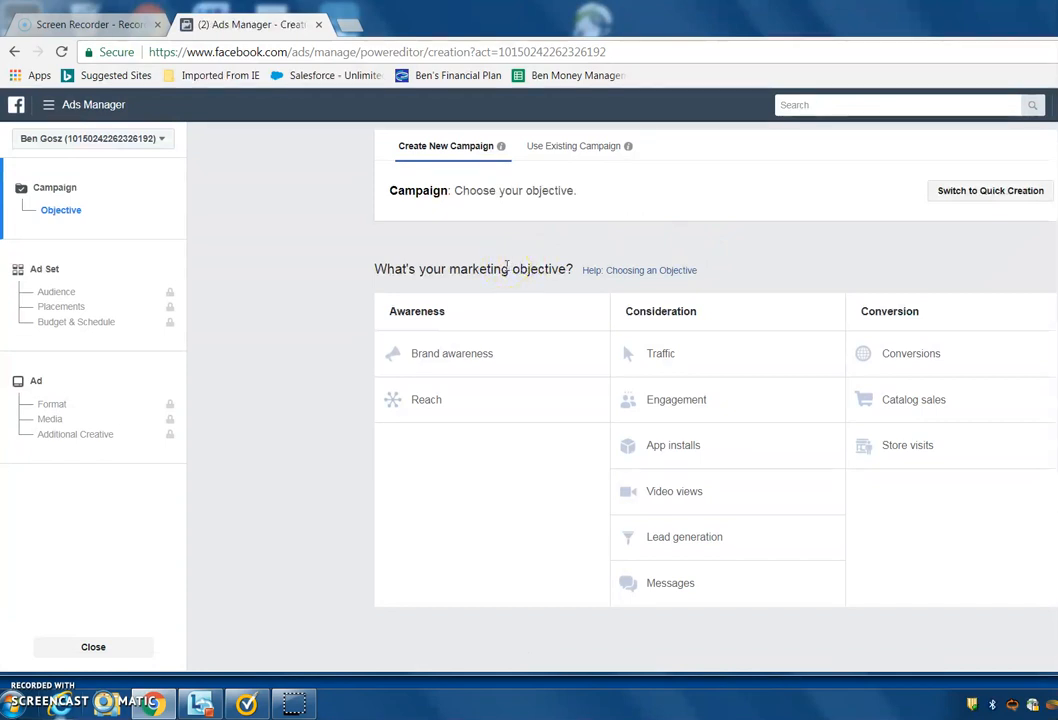
Step: Choose Lead generation as the marketing objective for the new campaign
double_click(420, 312)
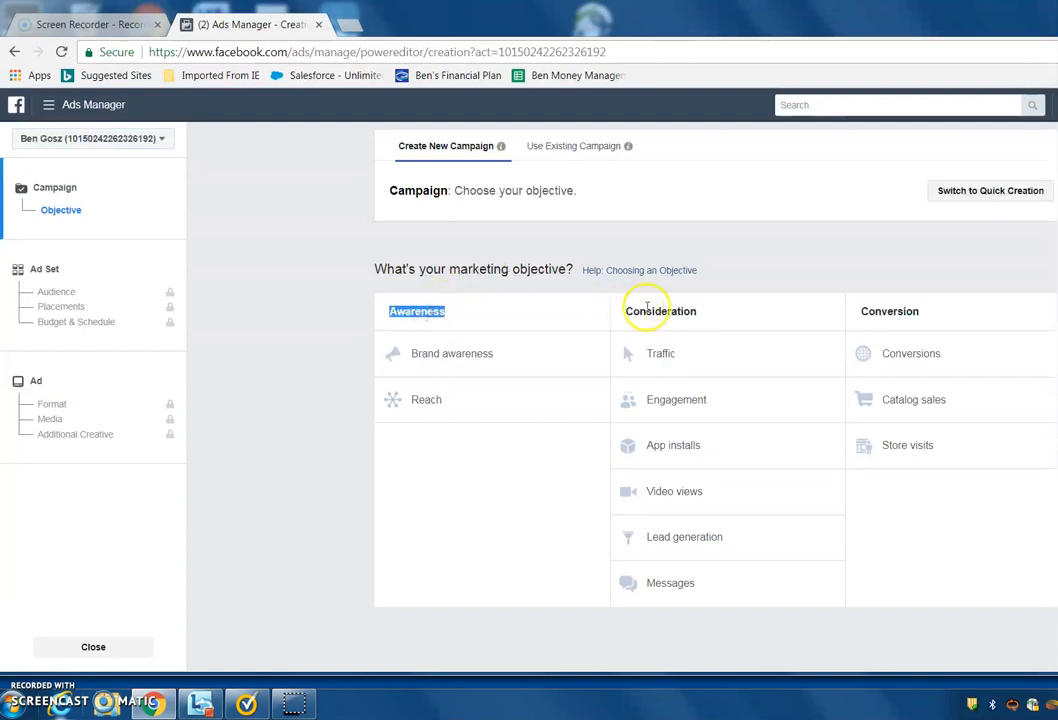
double_click(648, 310)
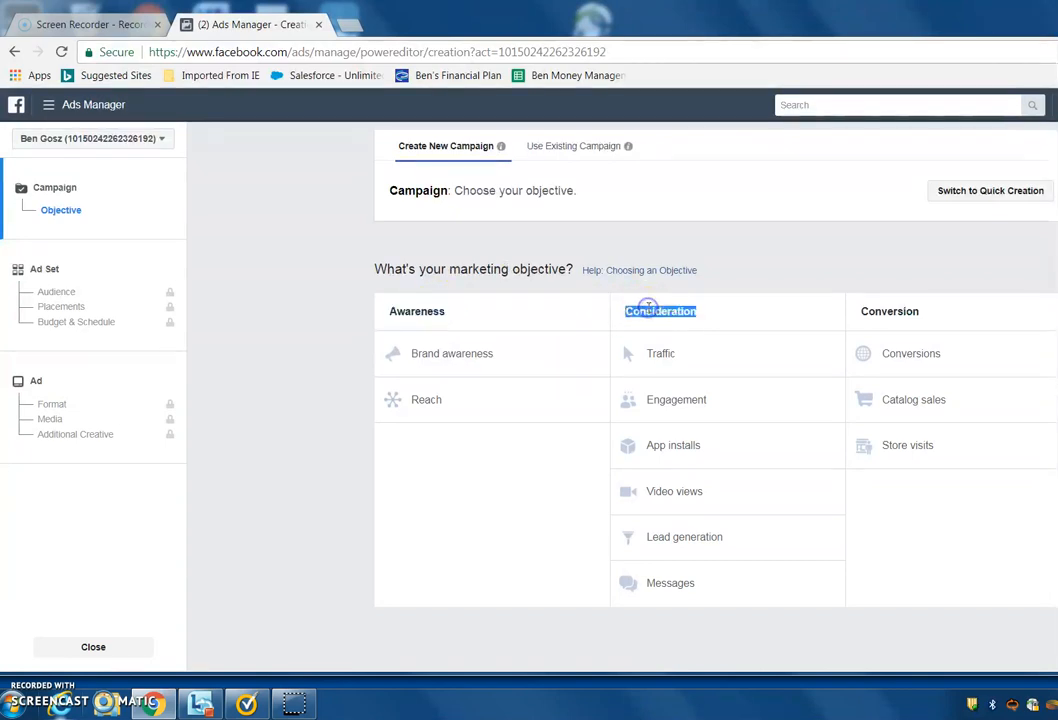
double_click(884, 311)
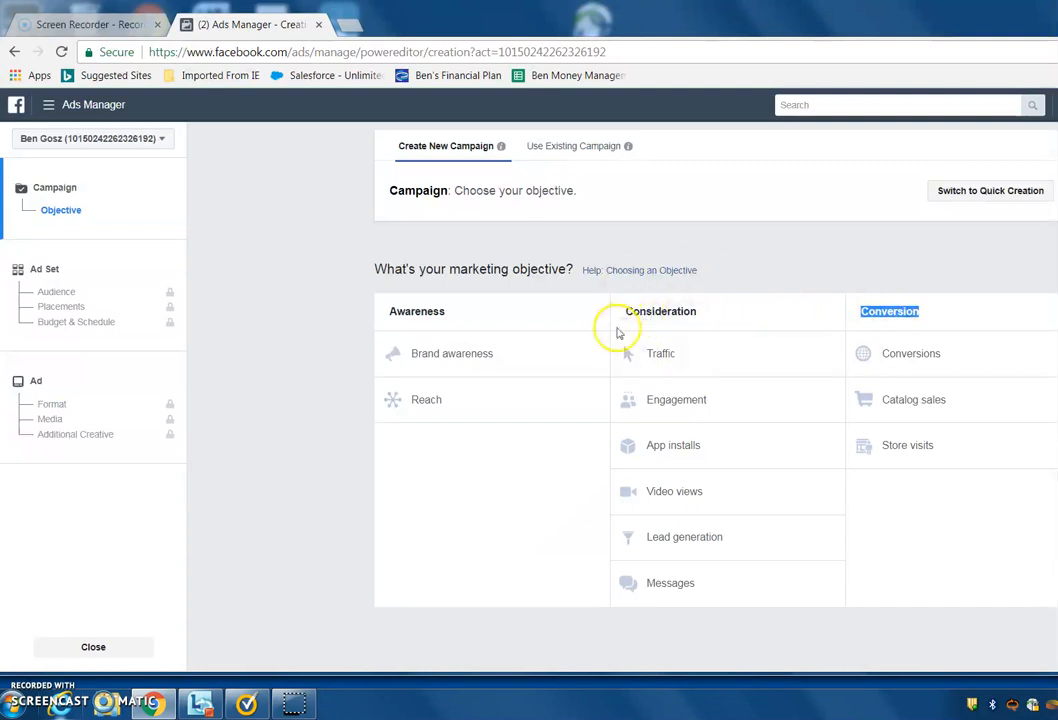
click(690, 540)
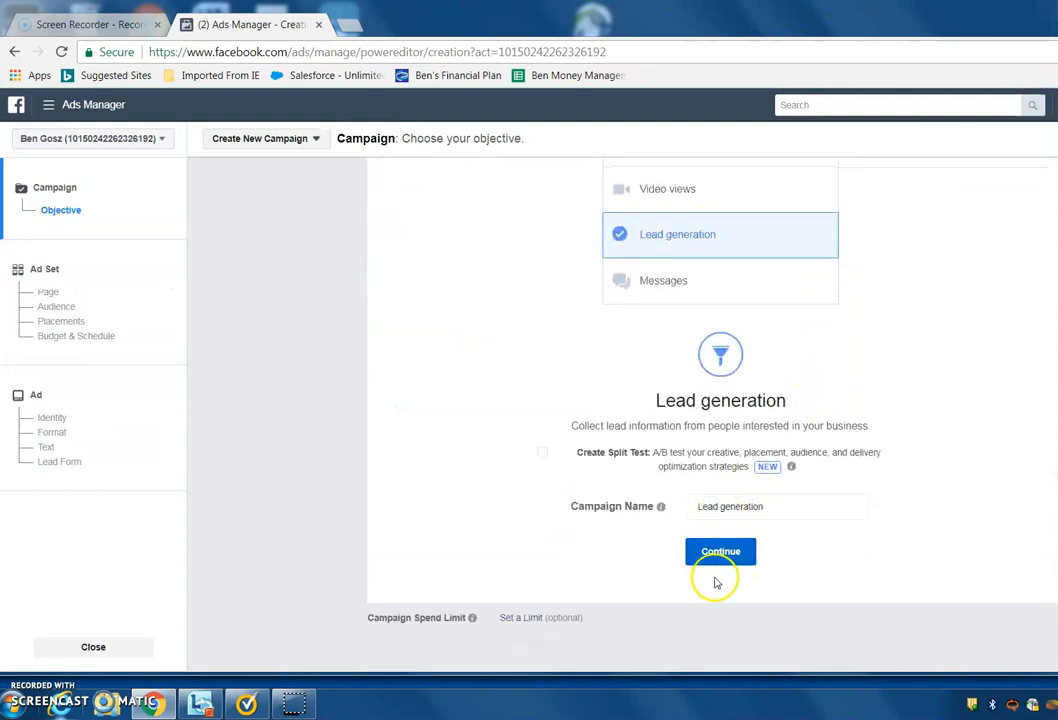
Step: Name the campaign "Renters in Springs to move" and continue to the ad set settings
double_click(724, 507)
triple_click(724, 507)
text(Renters in Springs to move)
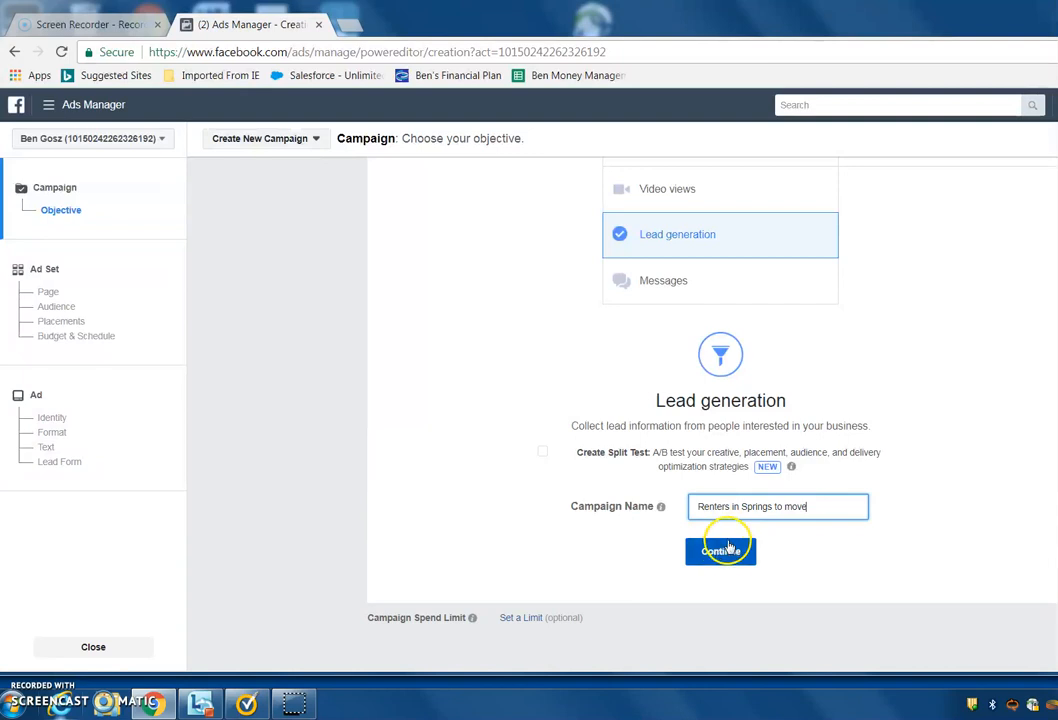
click(721, 551)
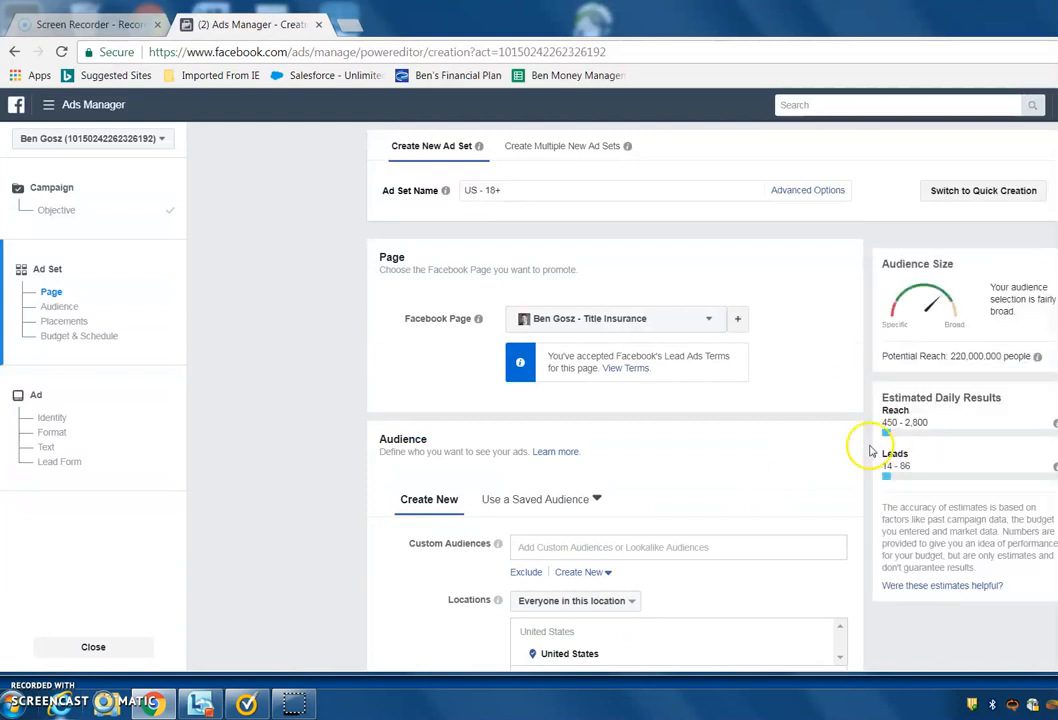
Step: Select the Title Insurance business page as the Facebook Page to promote
scroll(826, 407, down, 1)
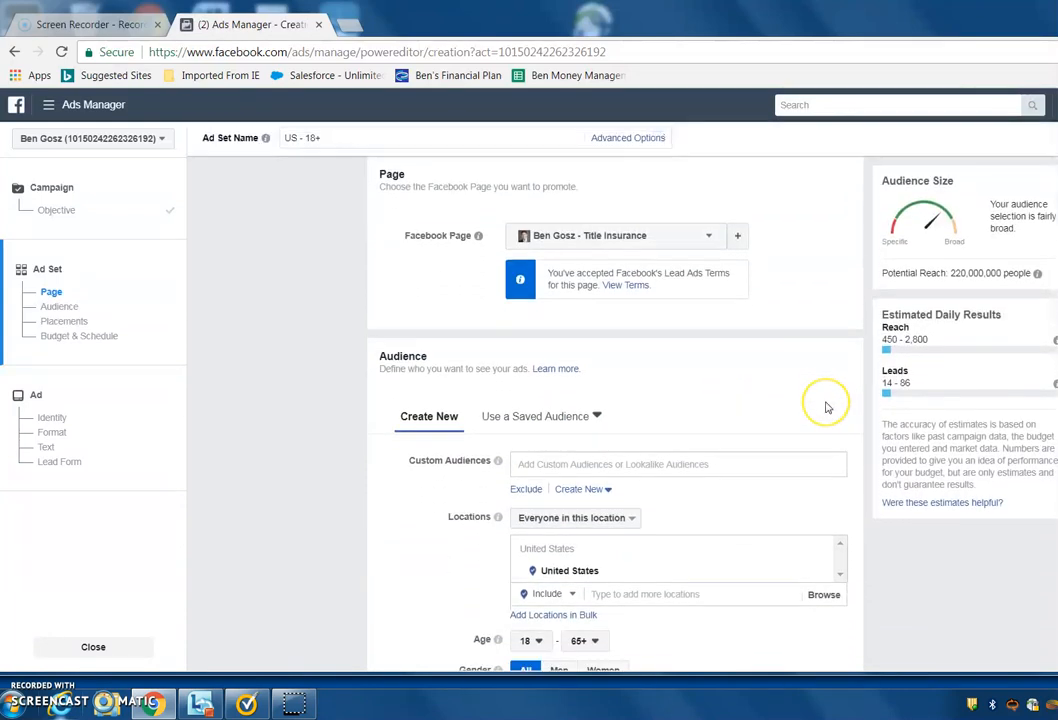
scroll(831, 358, up, 1)
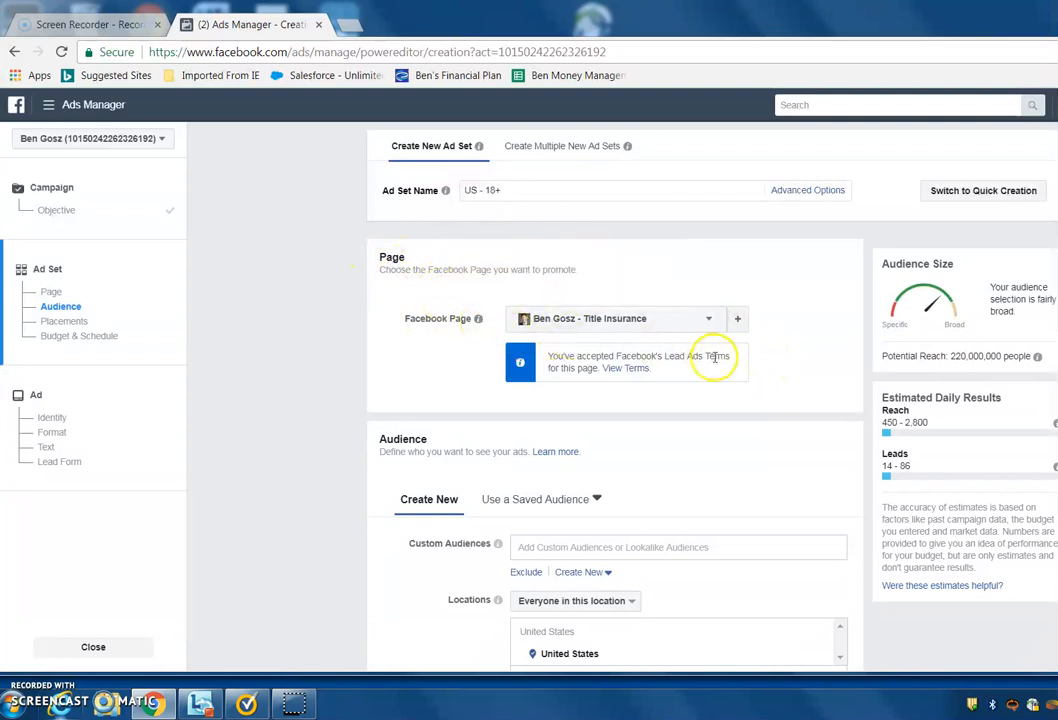
click(710, 321)
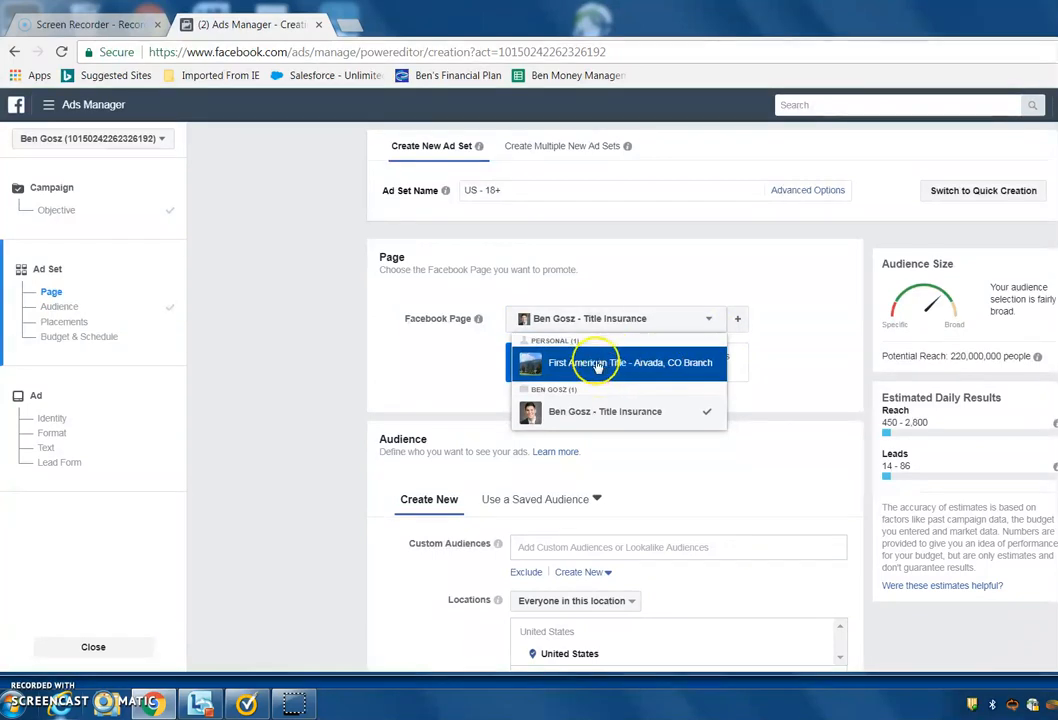
click(580, 418)
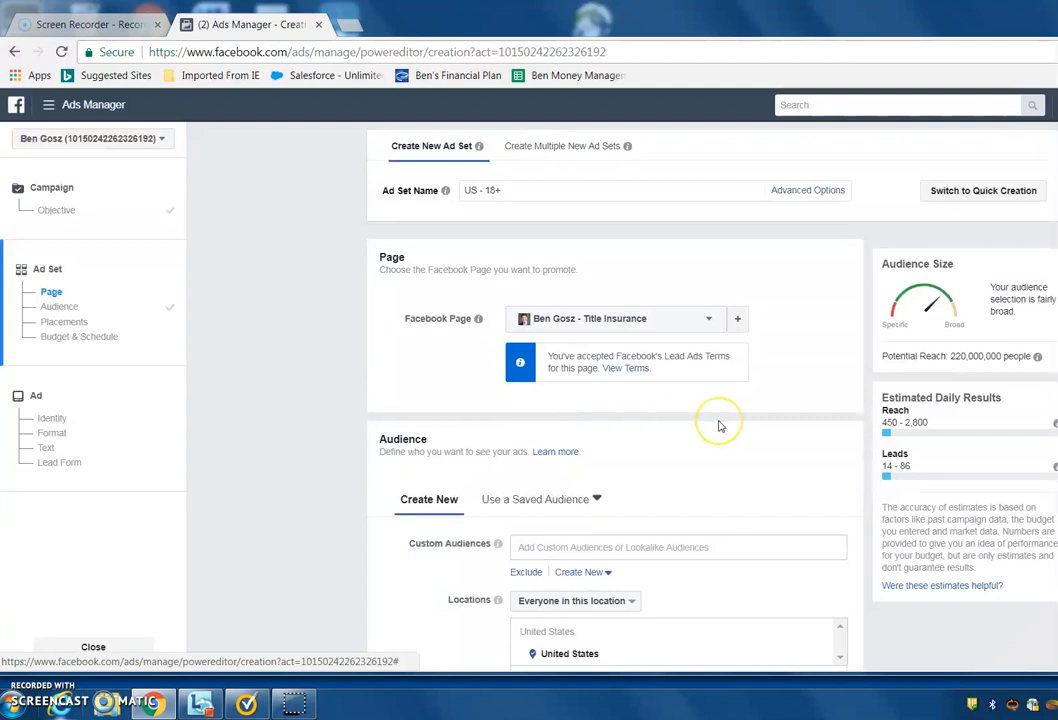
Step: Apply the saved audience "Renters in Colorado Springs" to the ad set
scroll(720, 427, down, 1)
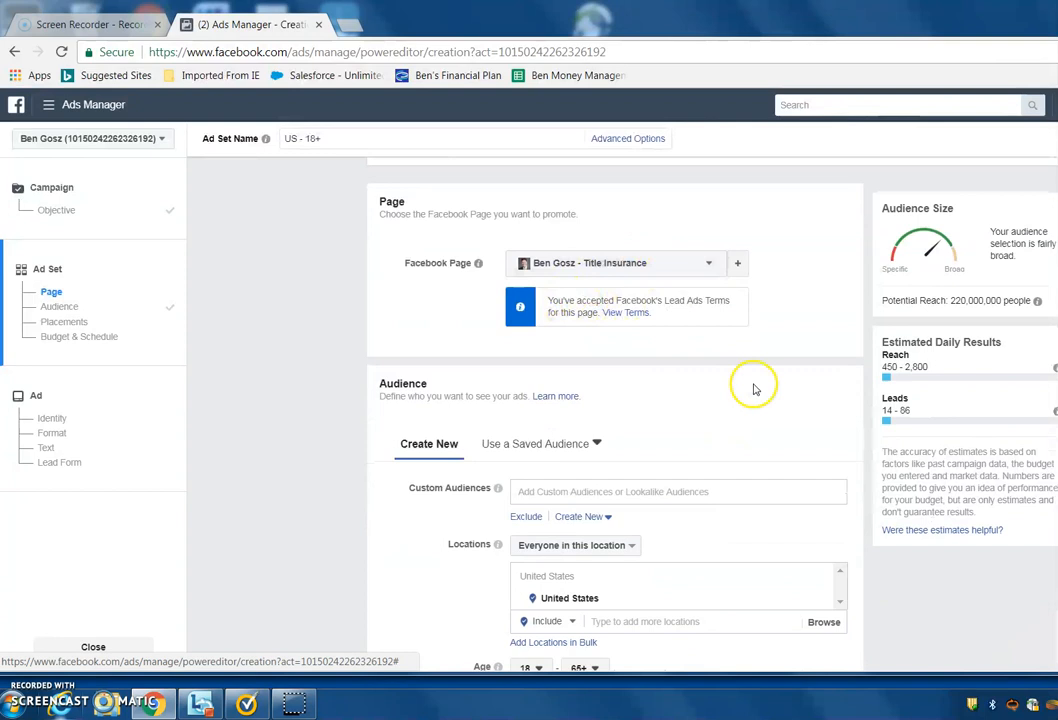
scroll(755, 389, down, 2)
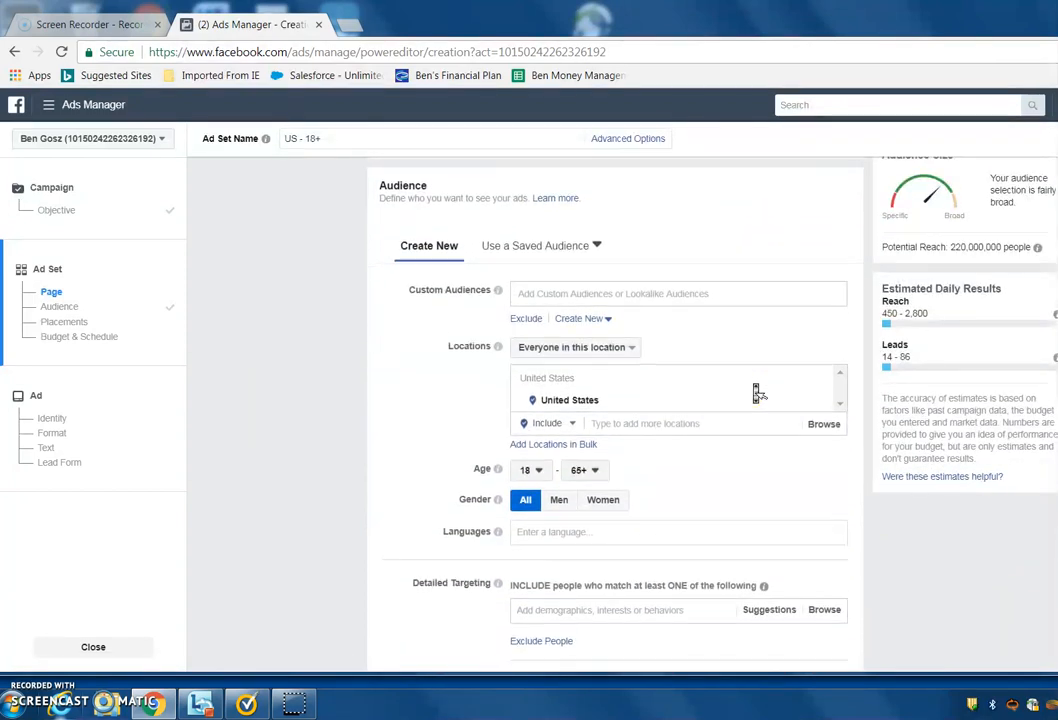
scroll(756, 391, down, 1)
scroll(755, 389, up, 1)
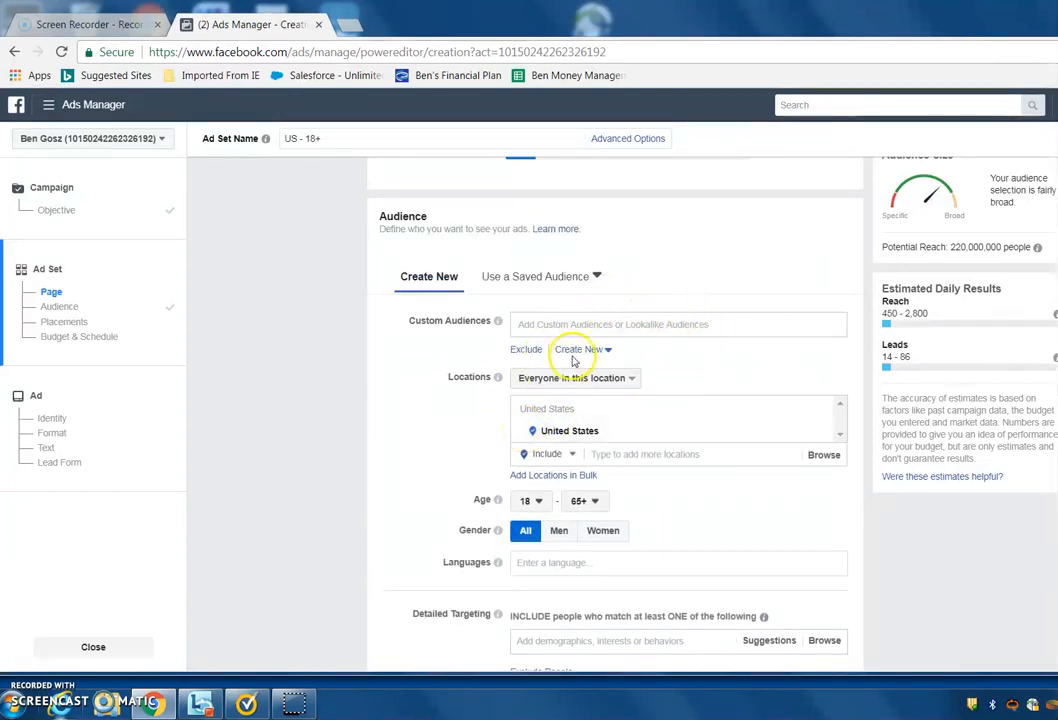
click(553, 283)
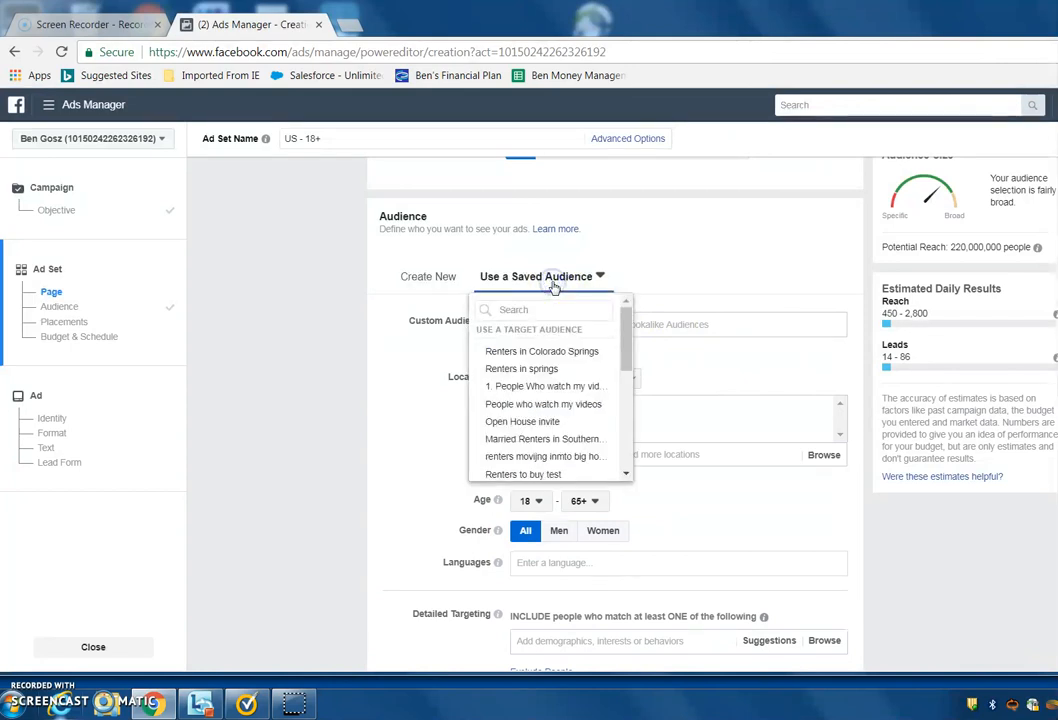
click(536, 355)
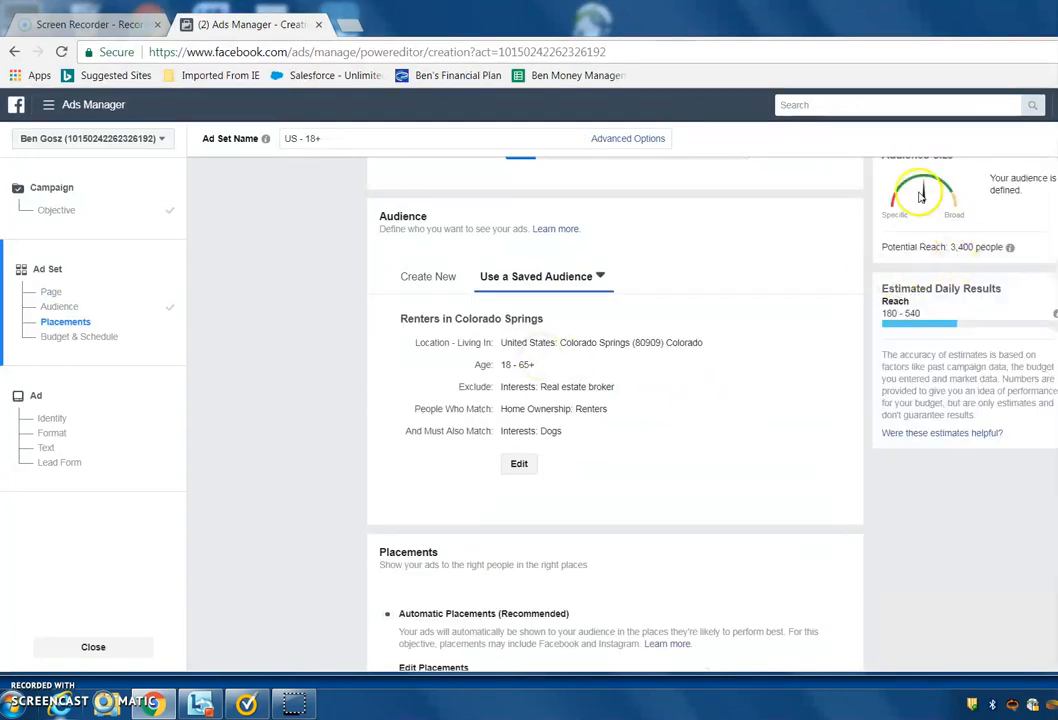
Step: Review the saved audience's targeting criteria, audience size gauge and estimated daily reach
scroll(955, 240, up, 1)
scroll(950, 235, up, 1)
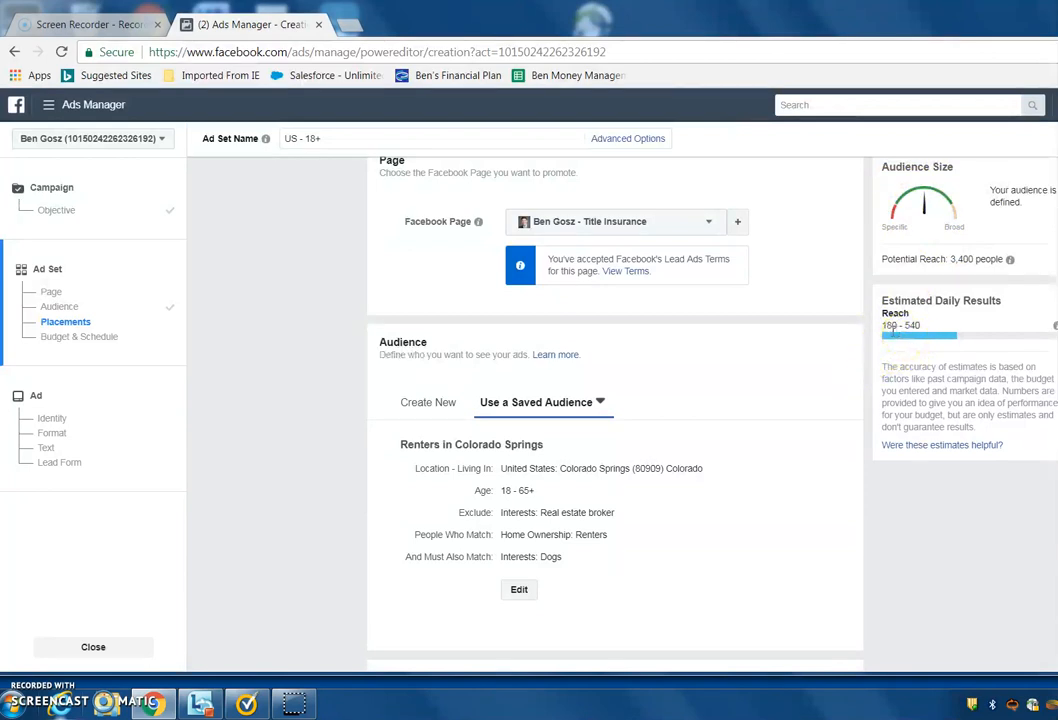
drag(905, 327, 929, 332)
click(929, 332)
scroll(822, 352, down, 1)
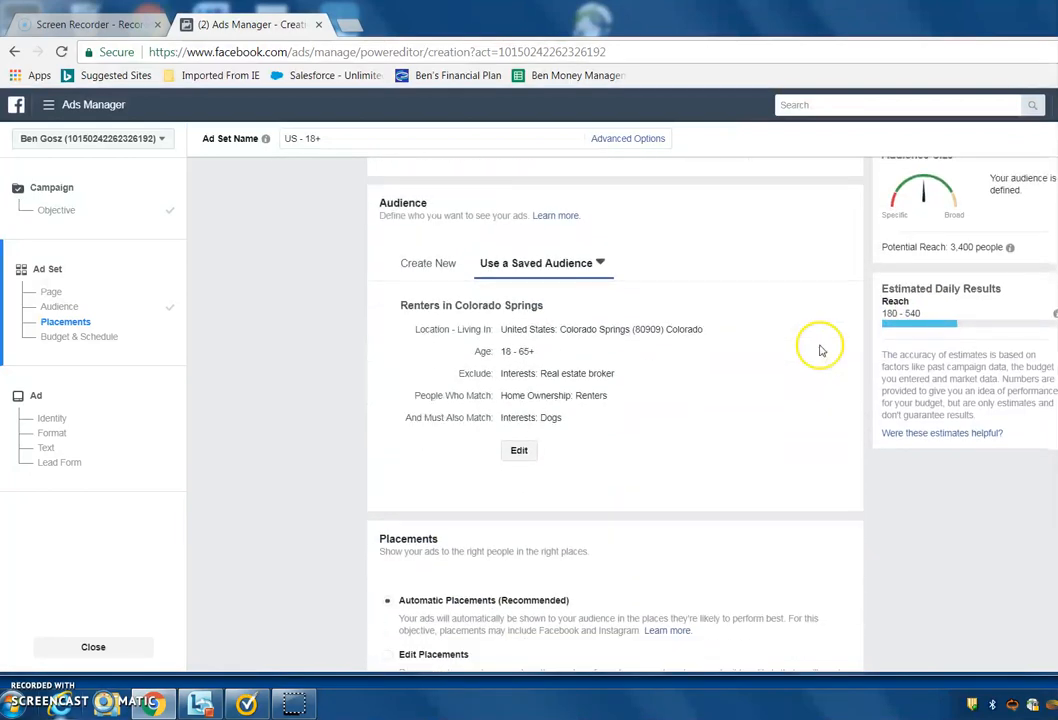
scroll(822, 351, down, 1)
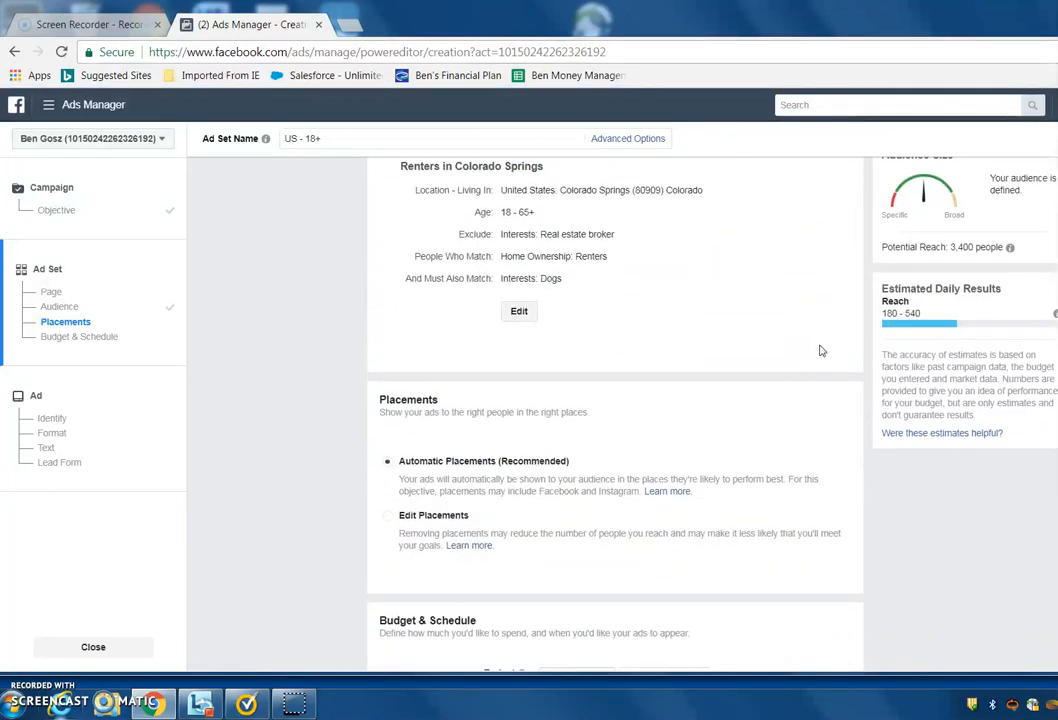
scroll(822, 352, up, 2)
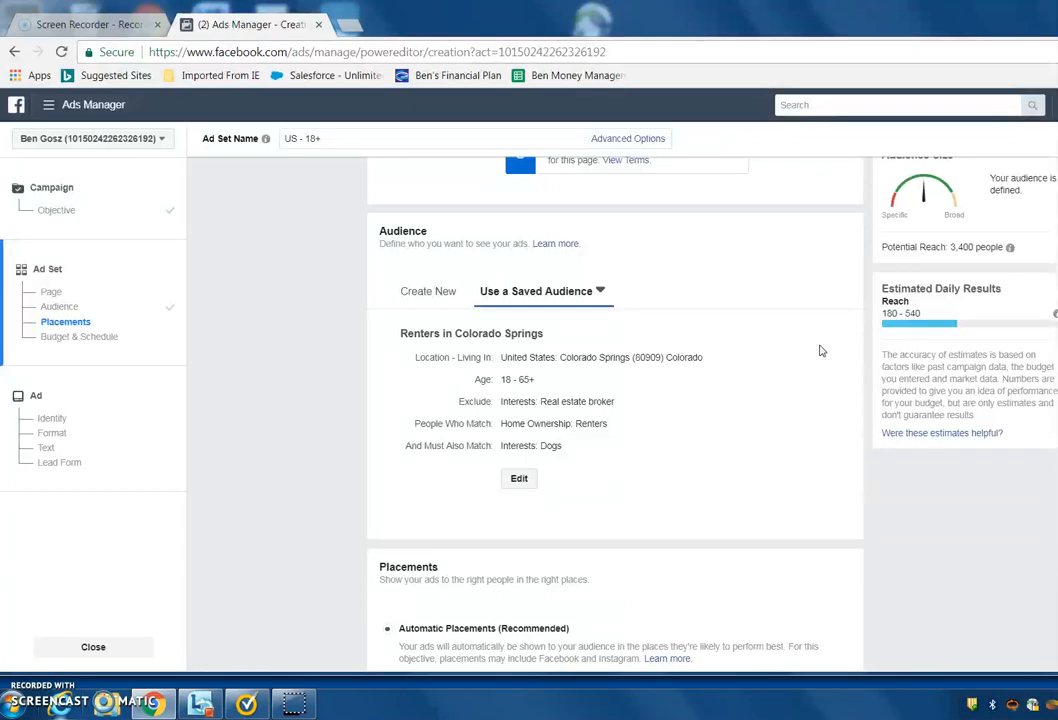
Step: Switch the ad set to Edit Placements and check the device type options, keeping All Devices
click(809, 349)
scroll(809, 349, down, 3)
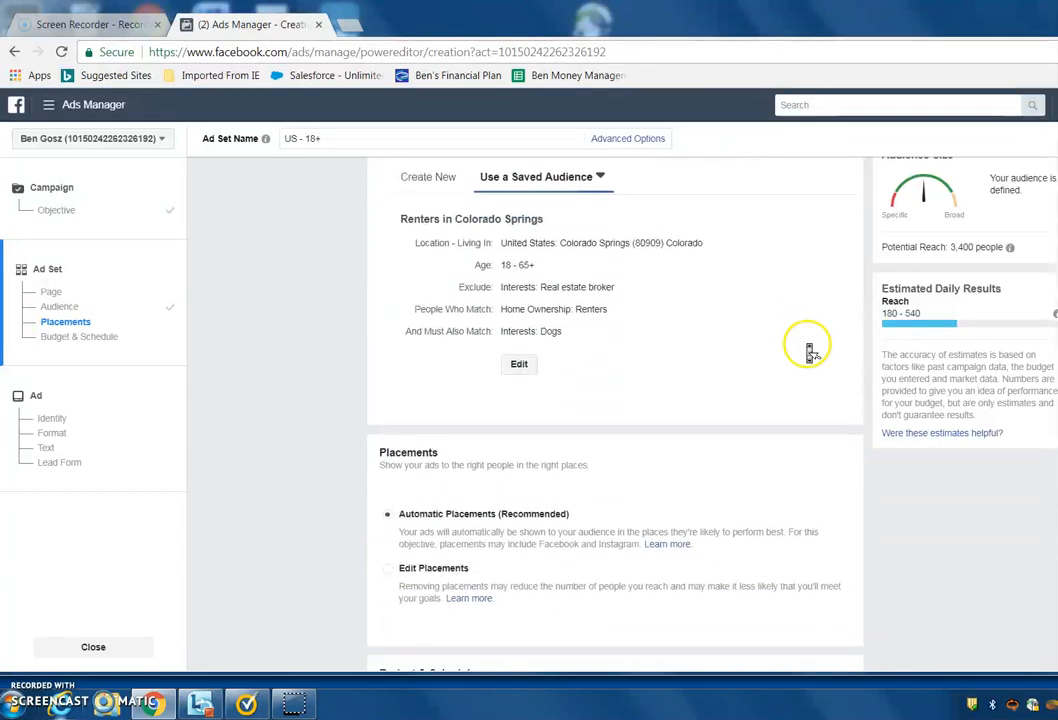
scroll(809, 349, down, 1)
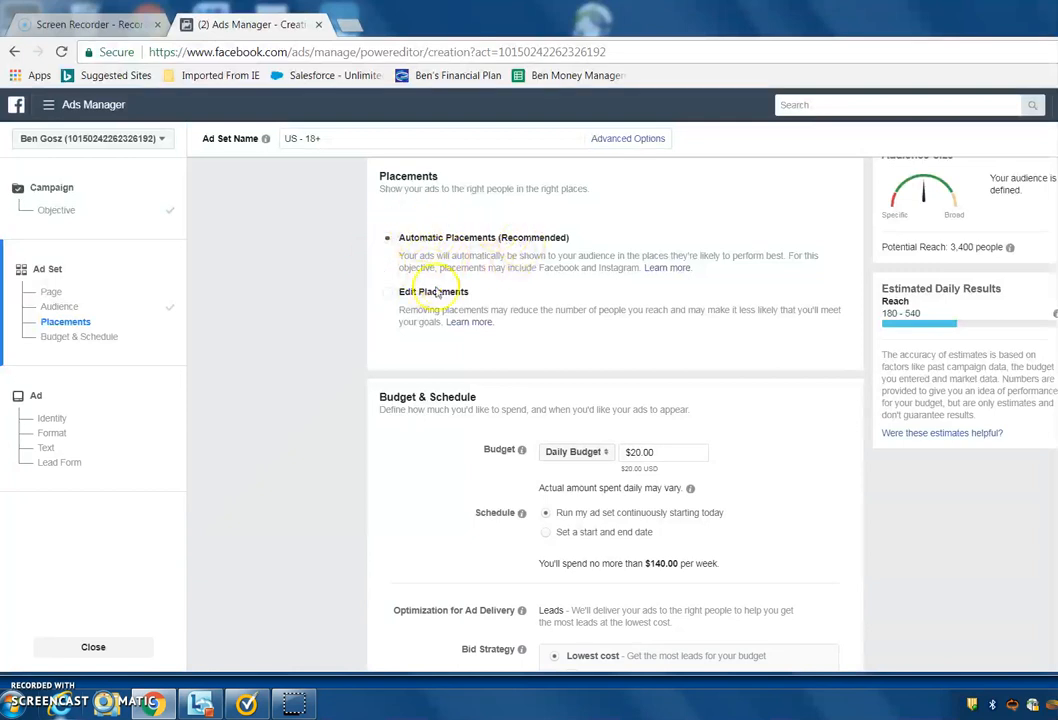
double_click(468, 239)
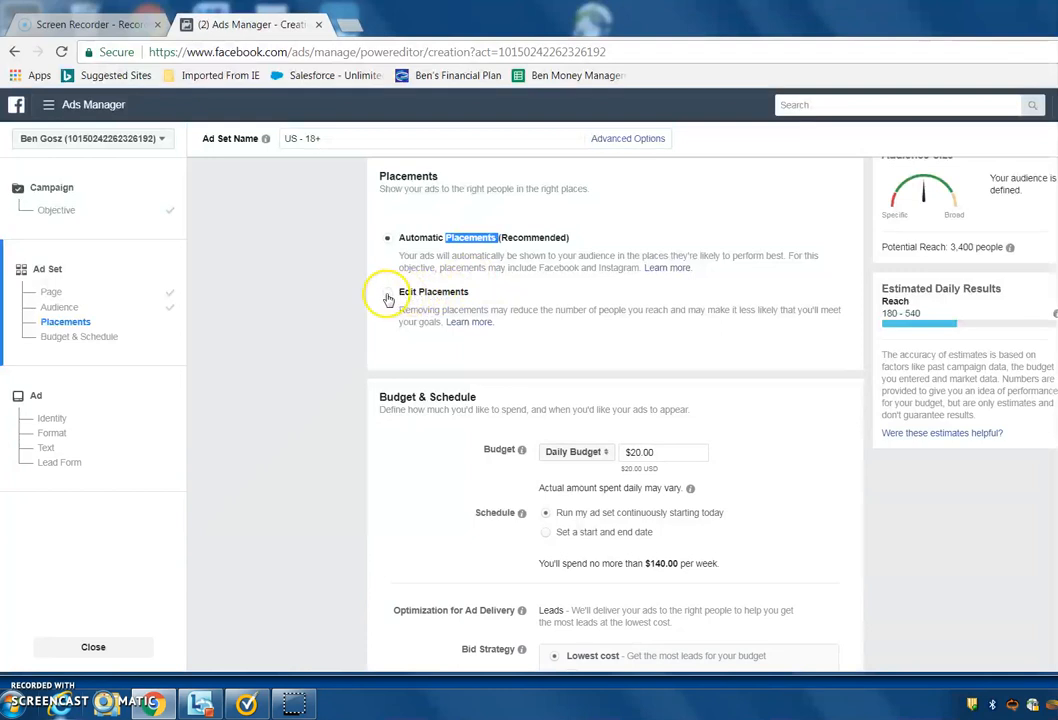
click(388, 298)
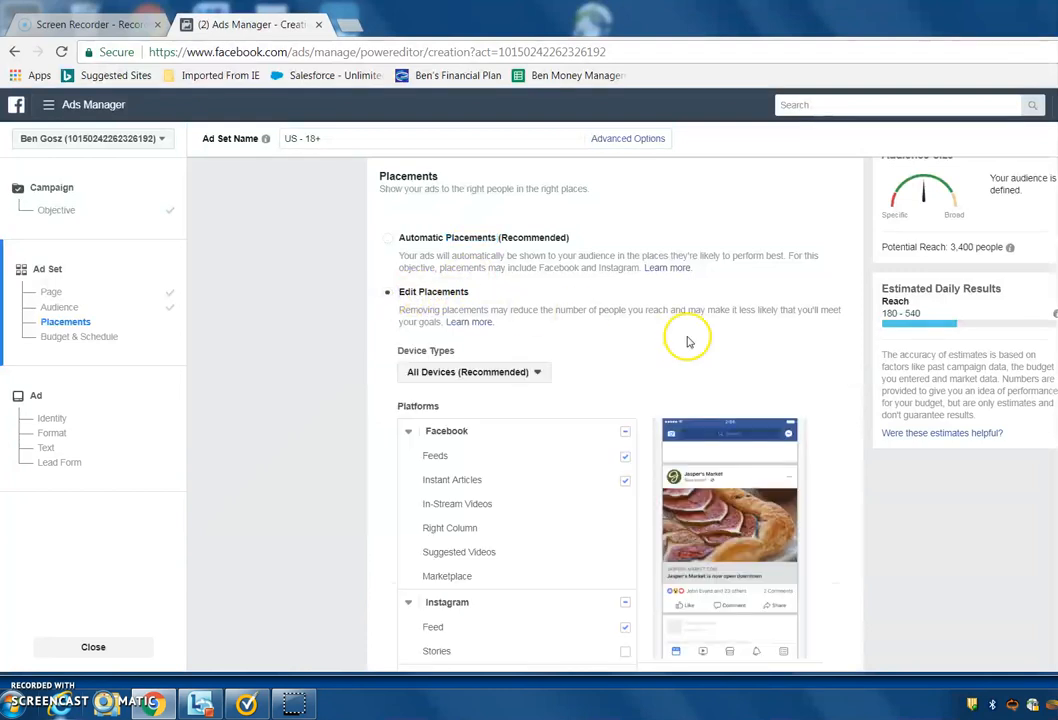
scroll(690, 345, down, 3)
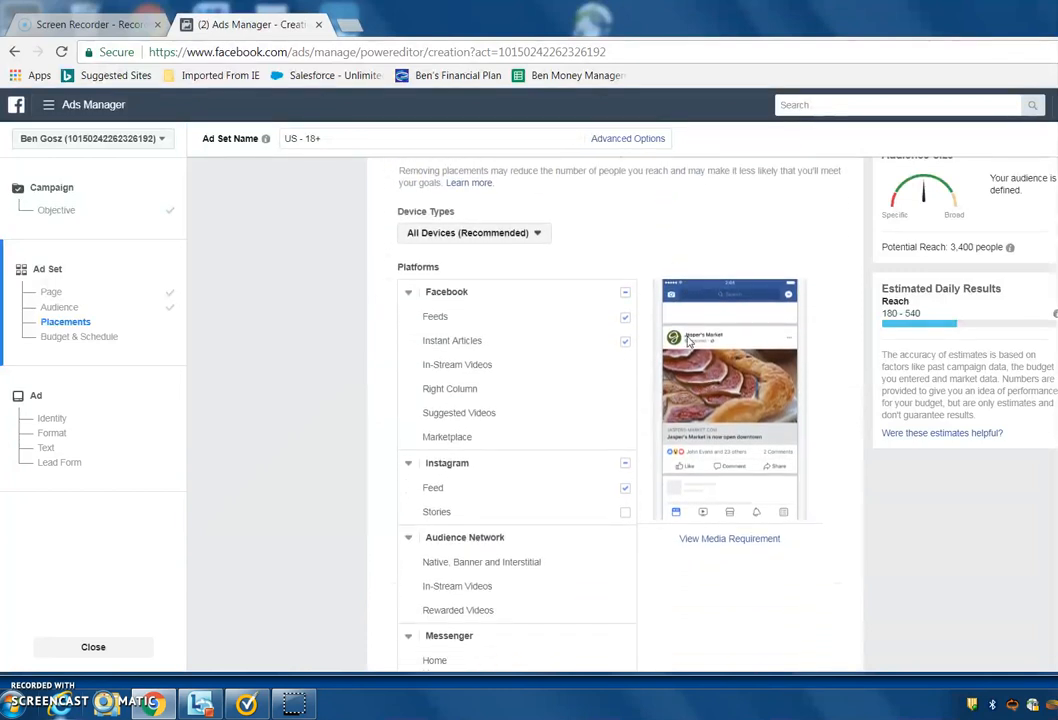
click(542, 240)
click(542, 238)
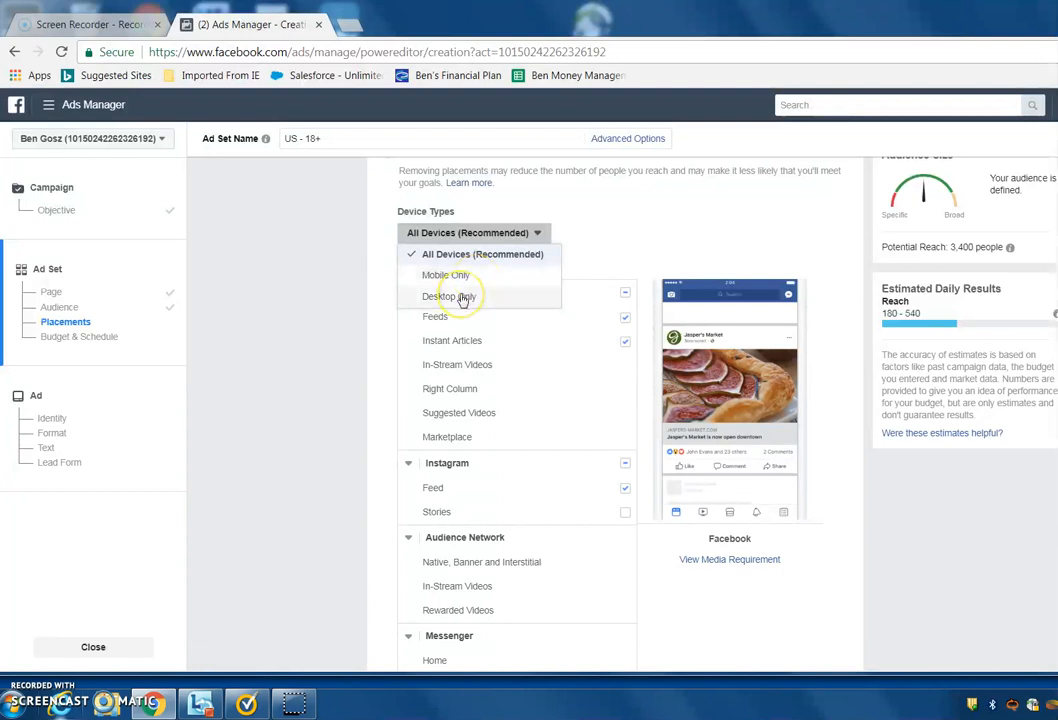
click(505, 233)
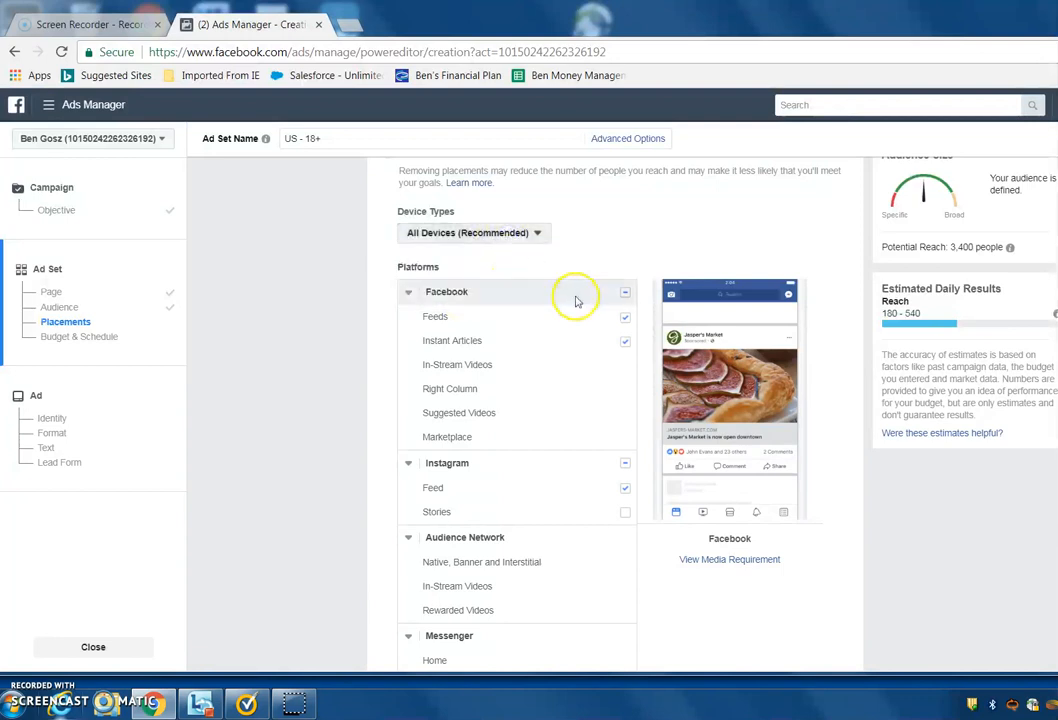
Step: Turn the Instagram Feed placement off and on again, and return the ad set to Automatic Placements
click(624, 490)
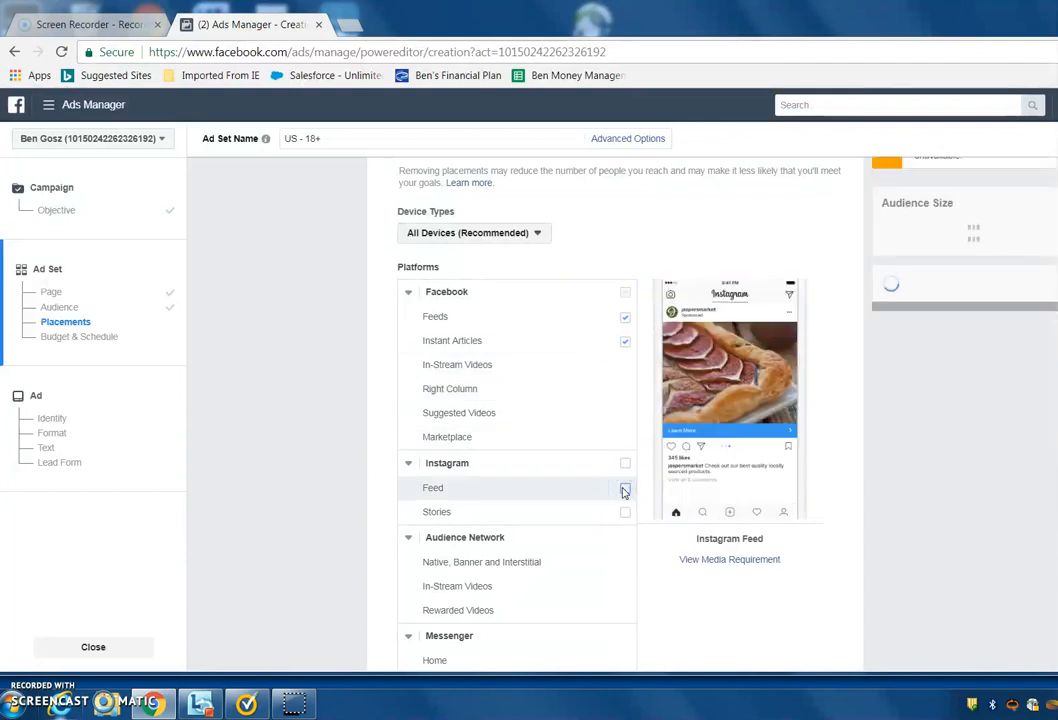
click(624, 489)
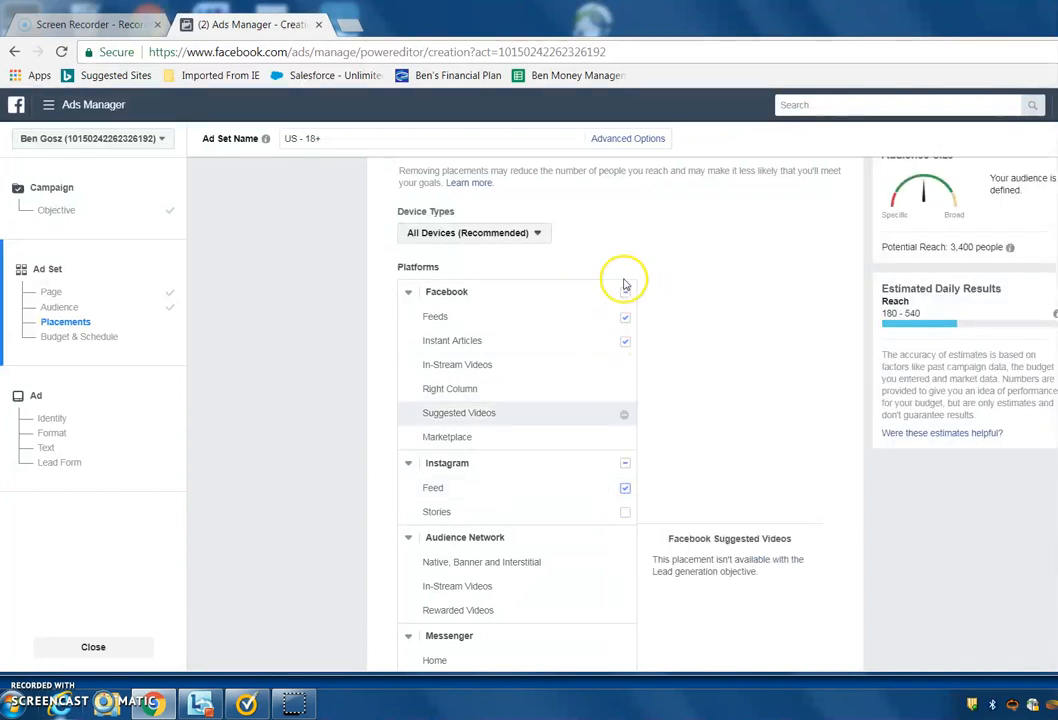
scroll(623, 232, up, 1)
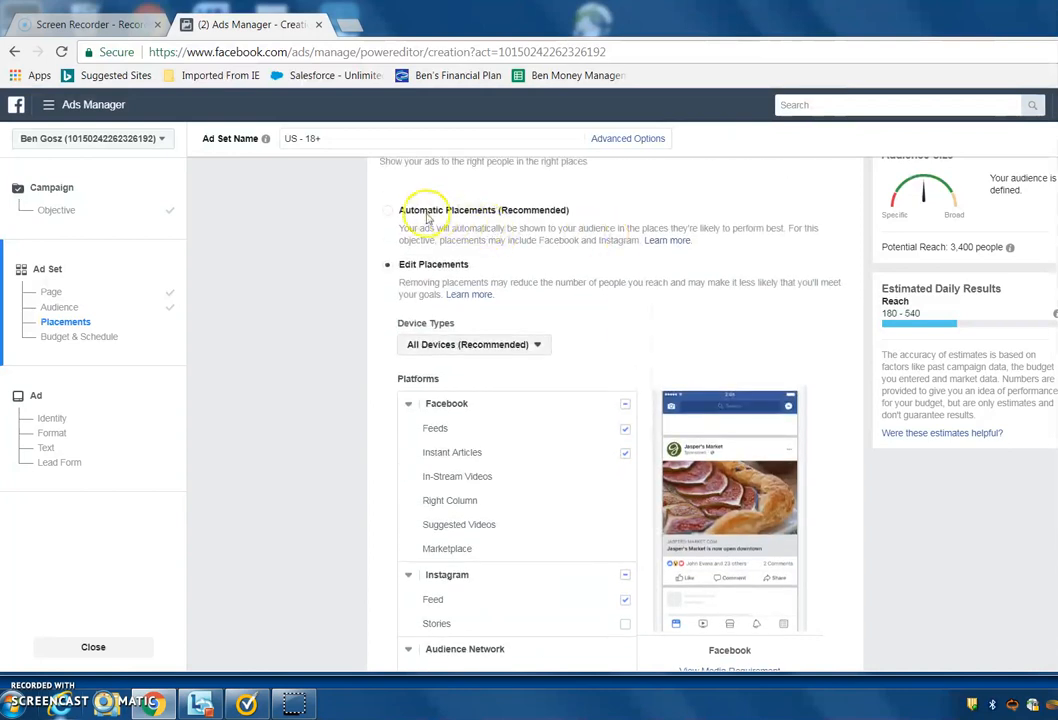
click(389, 213)
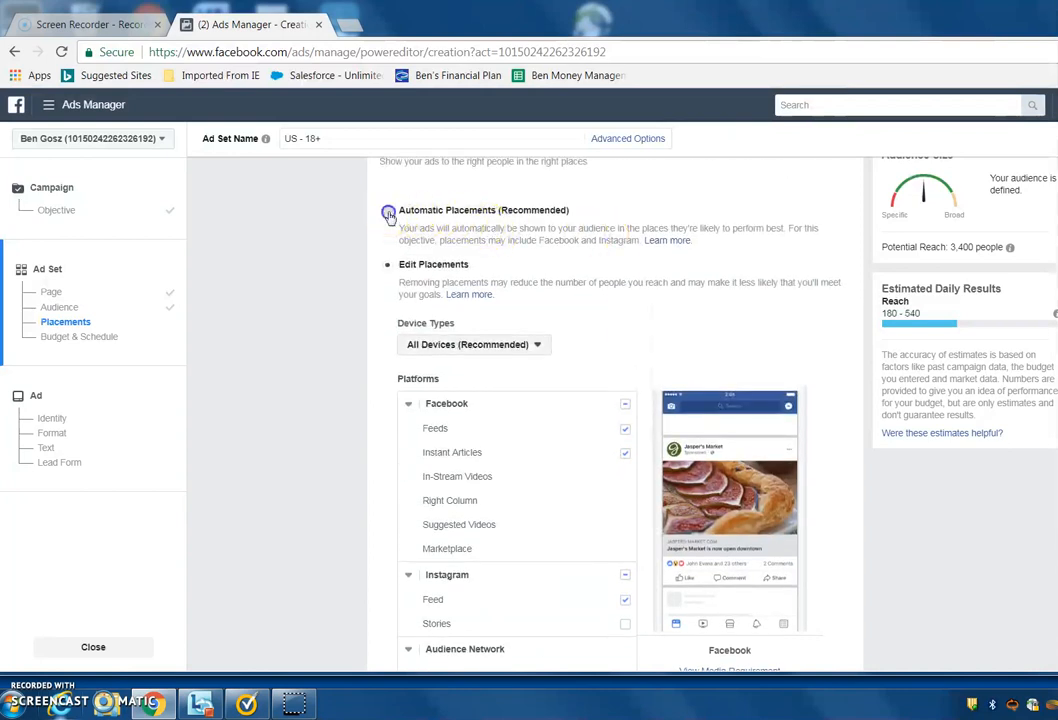
click(389, 213)
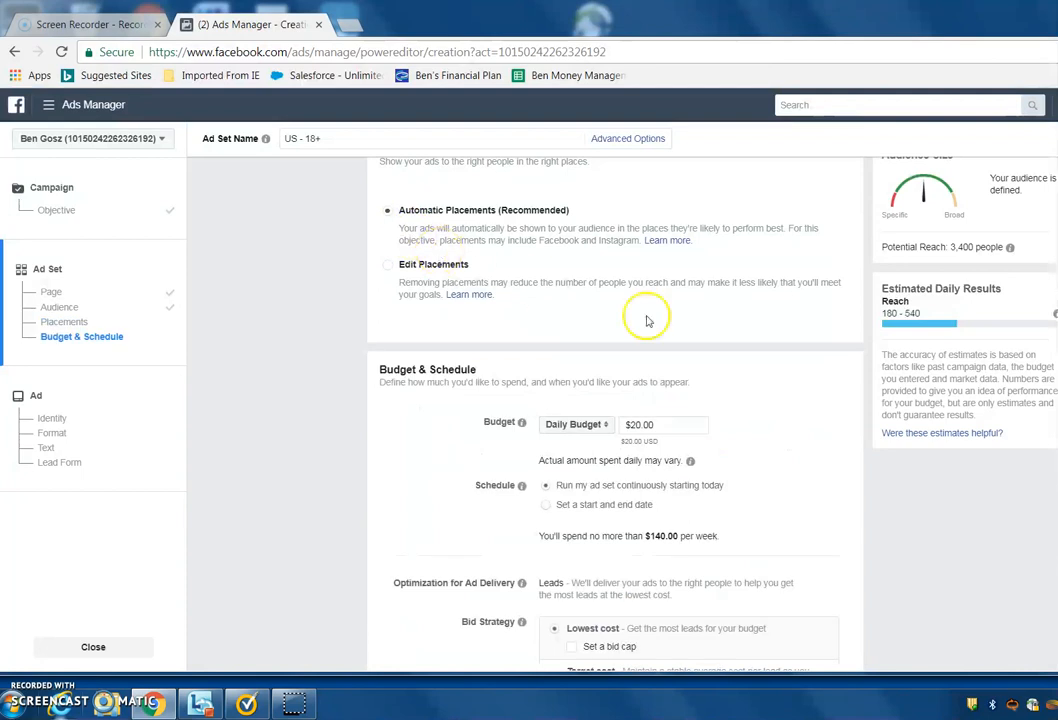
Step: Set the ad set's daily budget to $5.00
scroll(695, 340, down, 3)
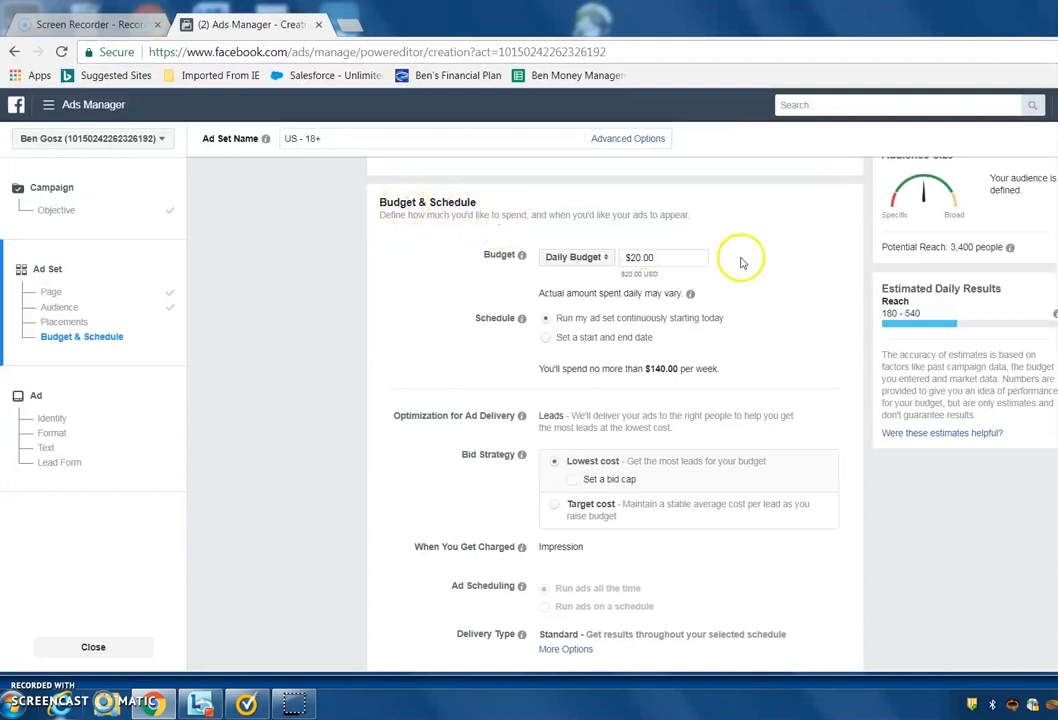
scroll(739, 262, down, 1)
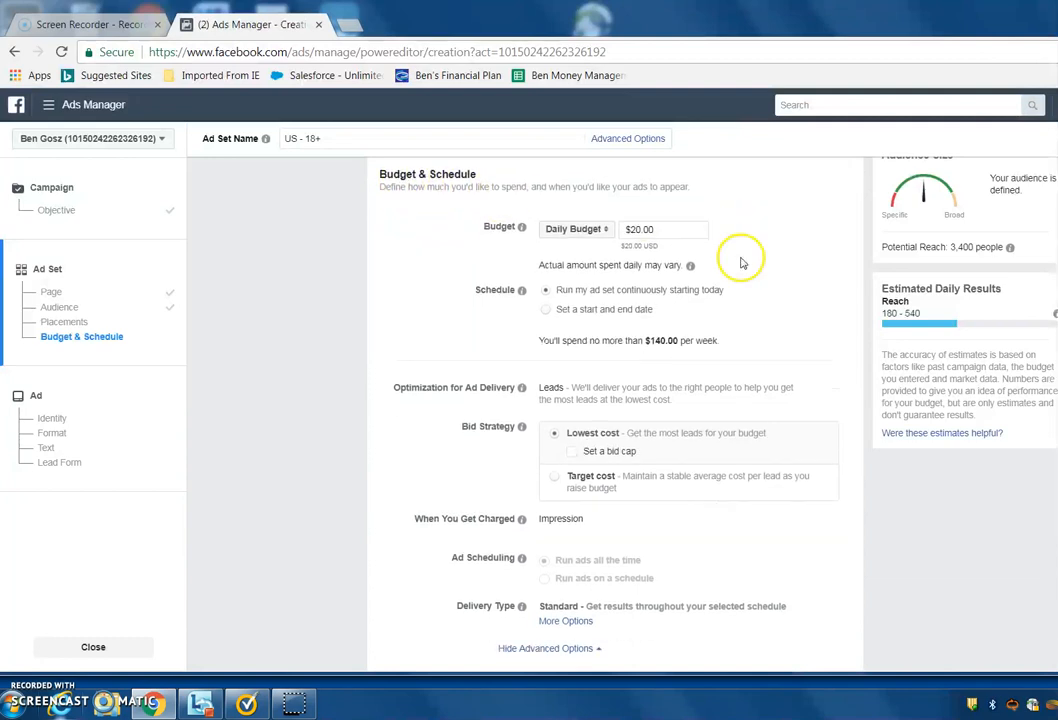
click(670, 231)
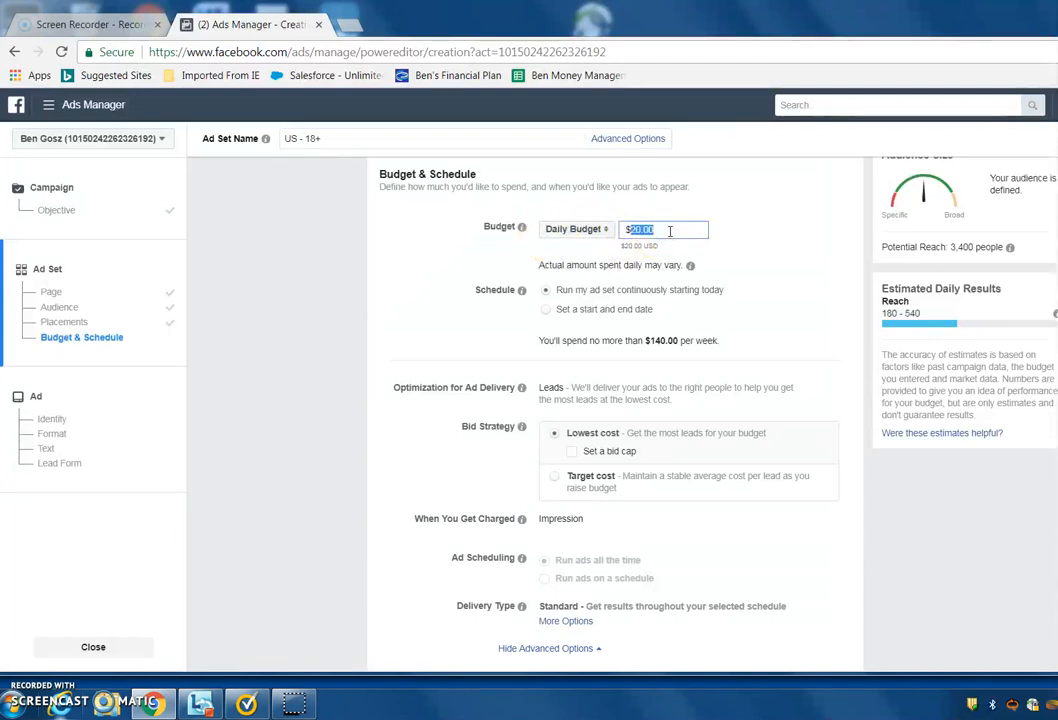
text(5.00)
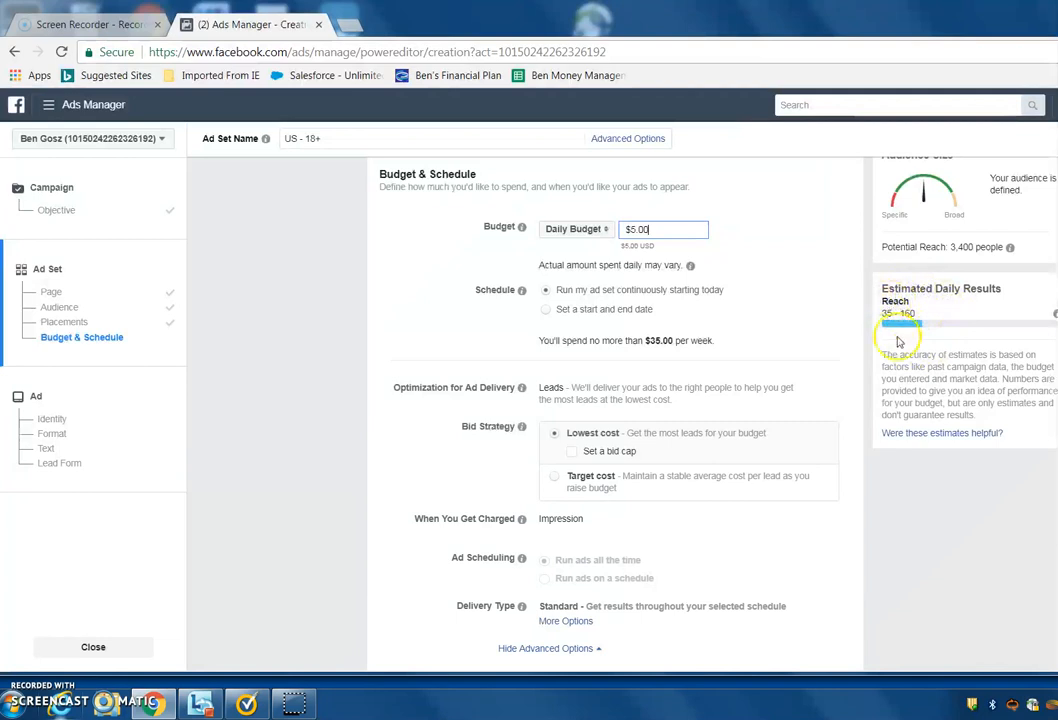
Step: Try a daily budget of $20.00 to compare the estimated daily reach, and return it to $5.00
triple_click(670, 231)
text(20.00)
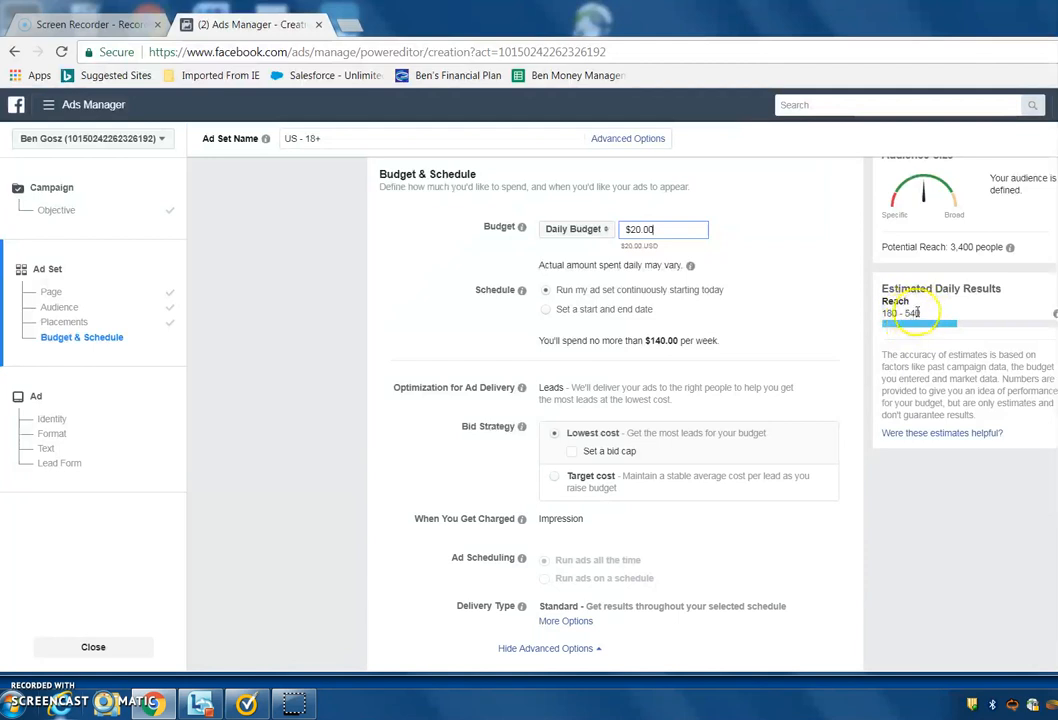
double_click(640, 229)
text(5.00)
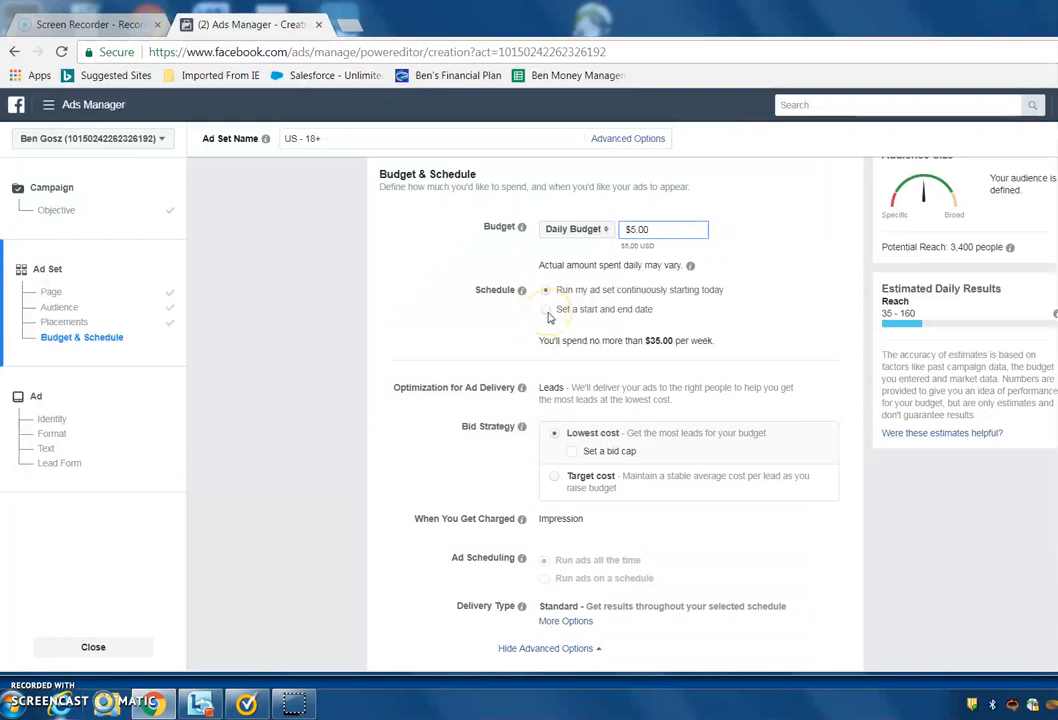
Step: Check the weekly spending limit and switch the schedule to a start and end date, keeping Mar 30 to Apr 30, 2018
triple_click(660, 340)
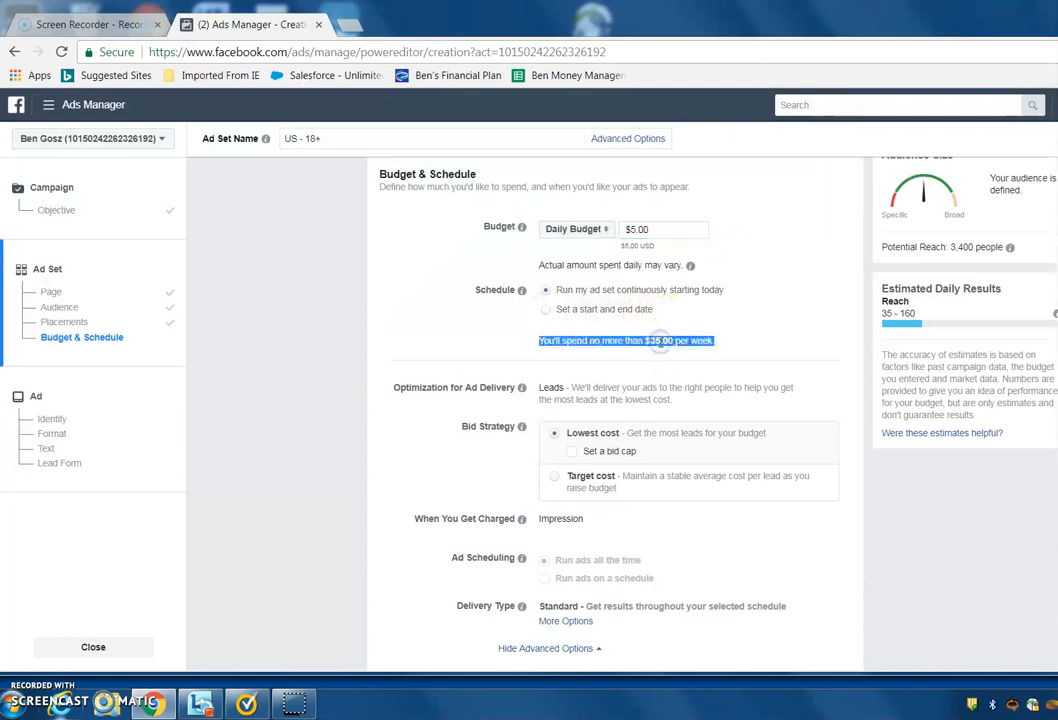
click(660, 340)
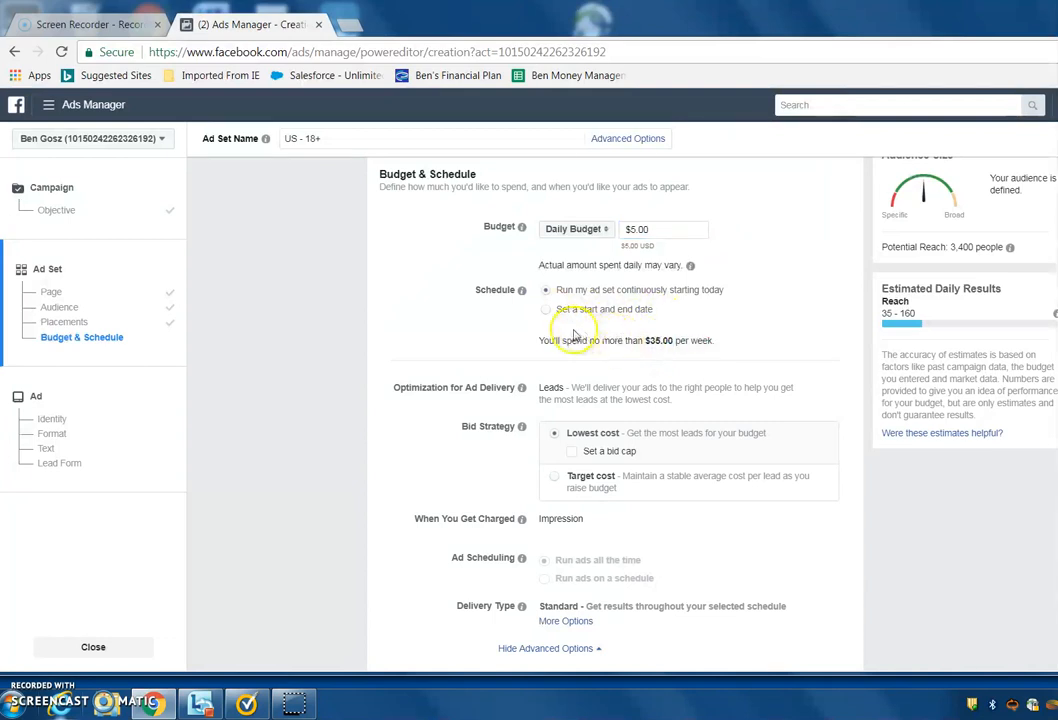
click(546, 310)
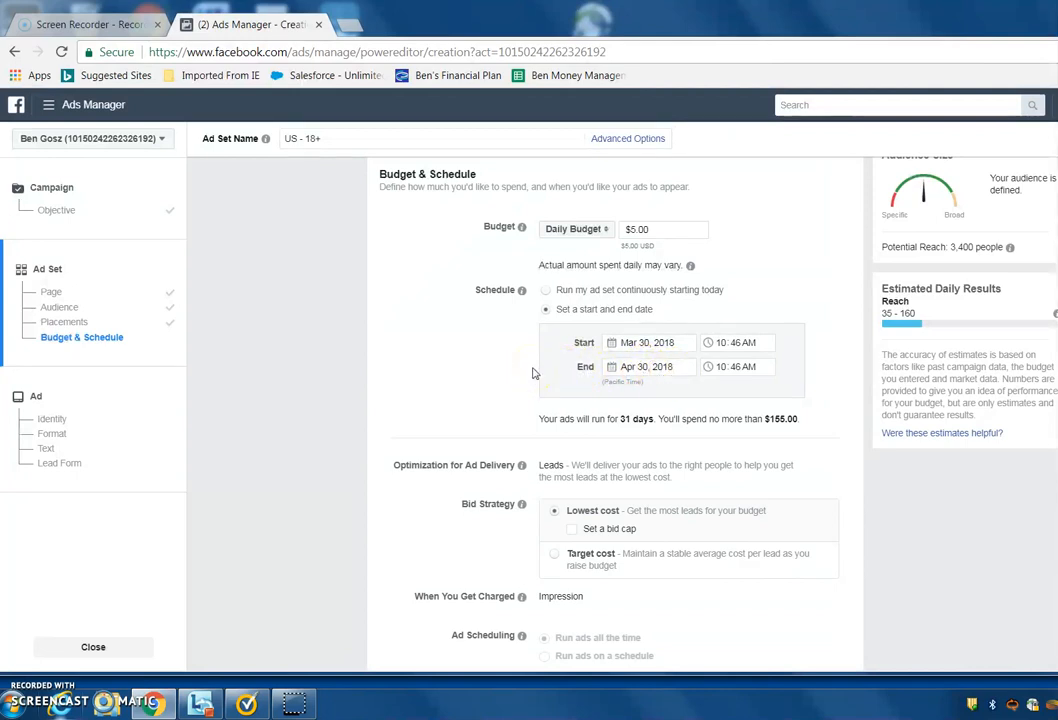
Step: Check the ad scheduling and delivery type options, keep them as they are, and continue to the ad's identity and format settings
scroll(535, 374, down, 3)
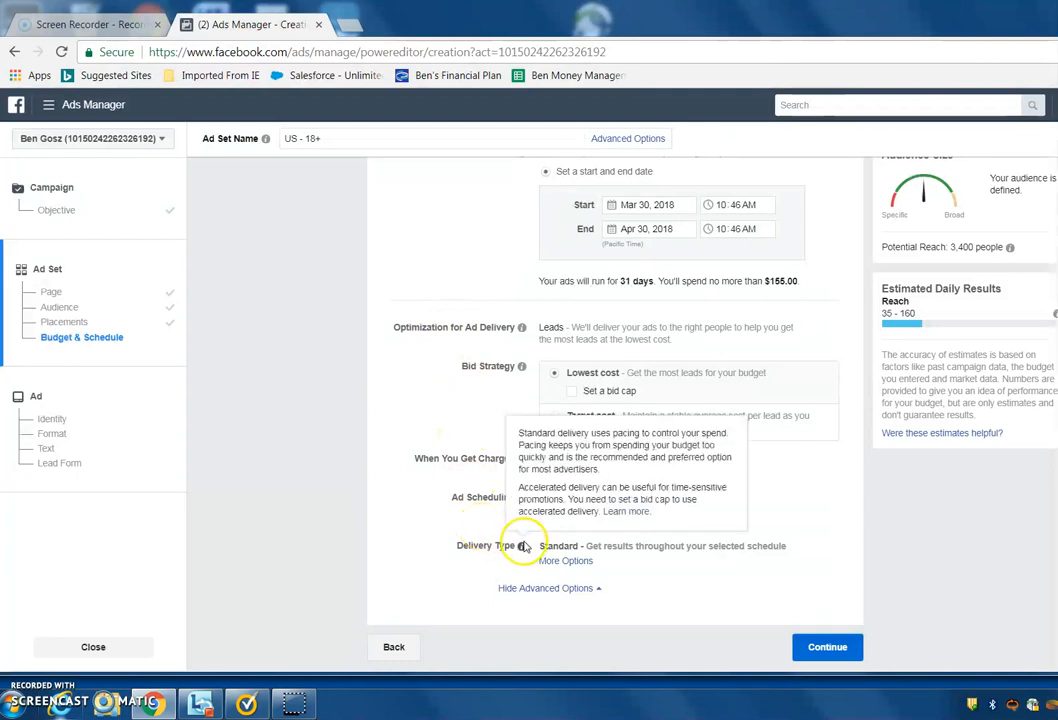
click(466, 527)
click(546, 520)
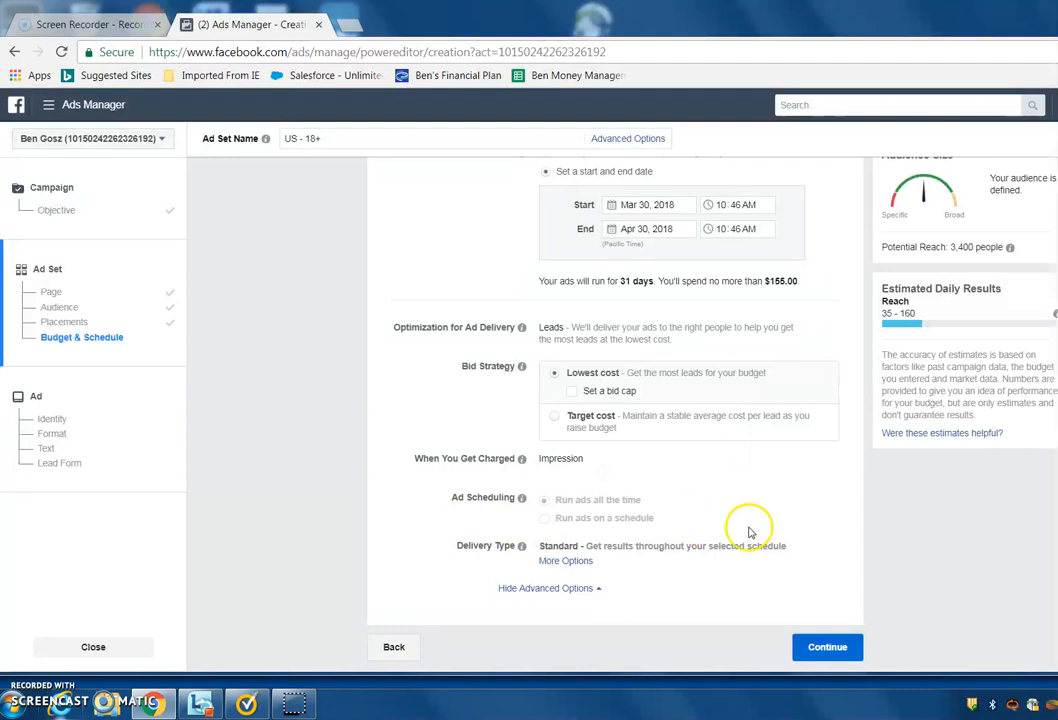
click(825, 659)
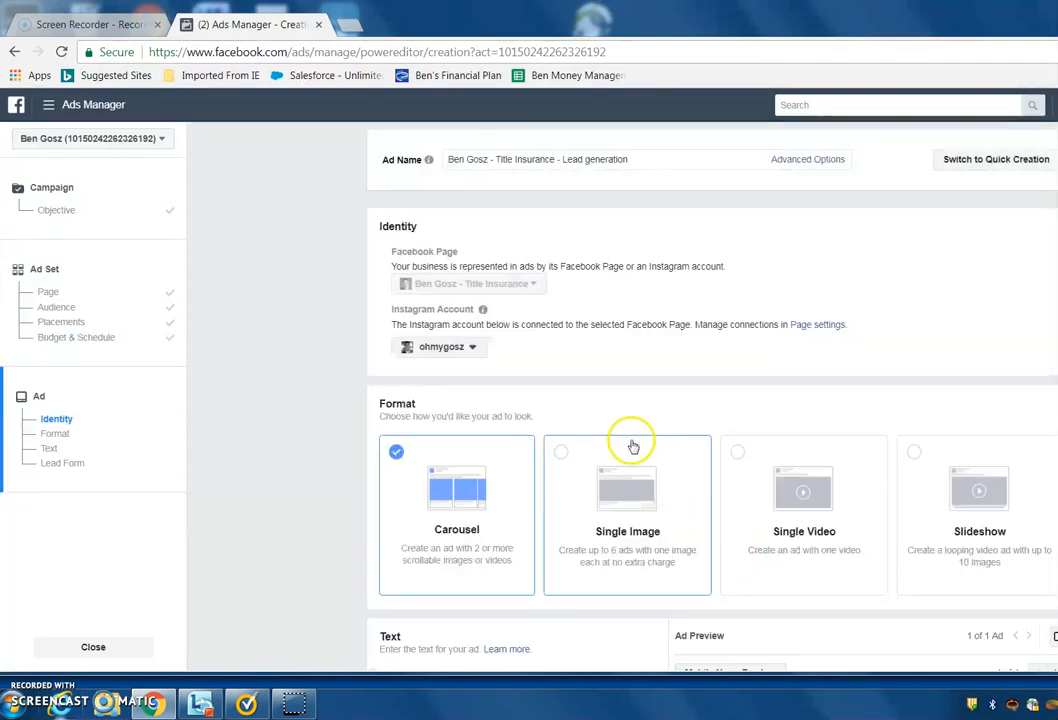
scroll(645, 410, down, 2)
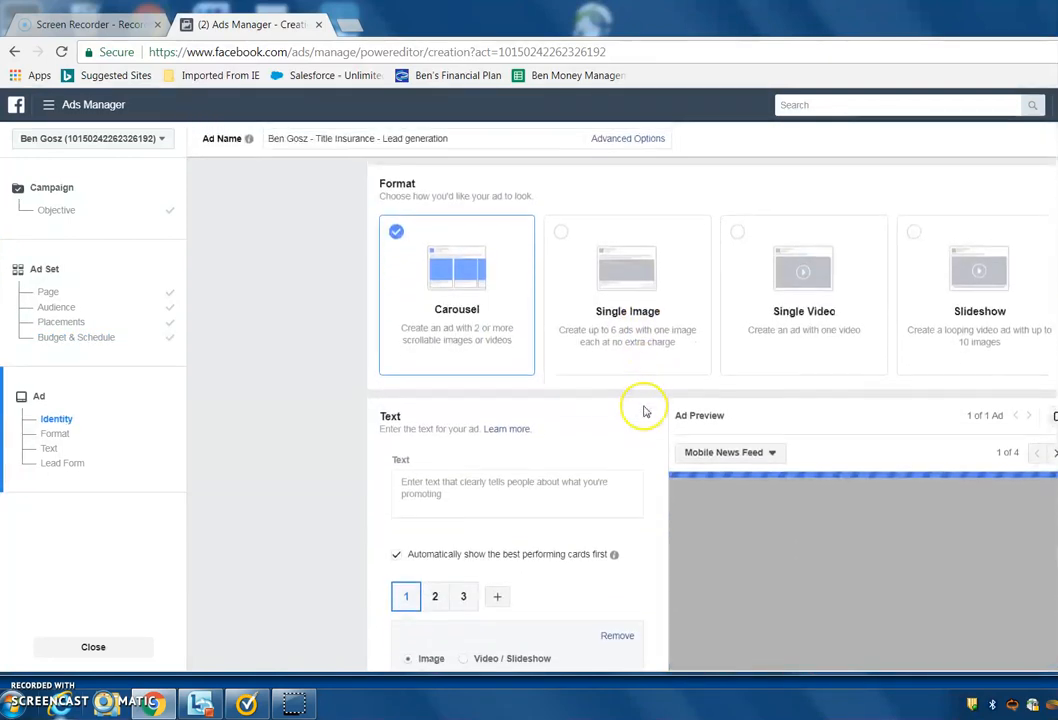